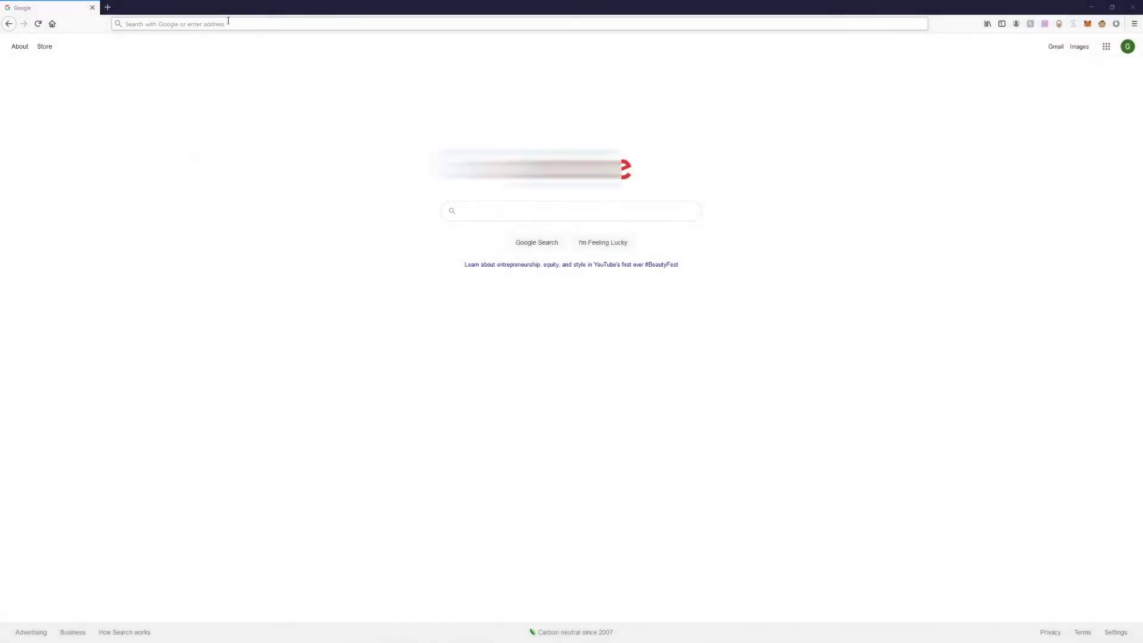
- Open docs.google.com and create a blank document
{"action": "left_click", "coordinate": [228, 23]}
{"action": "type", "text": "do"}
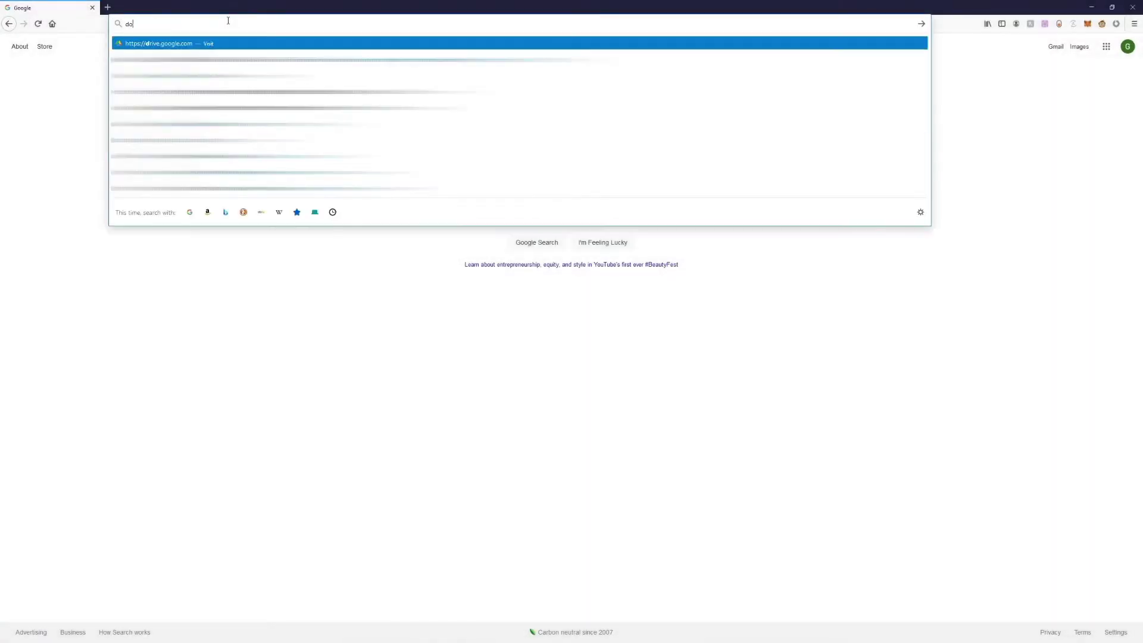
{"action": "type", "text": "cs.google.com/"}
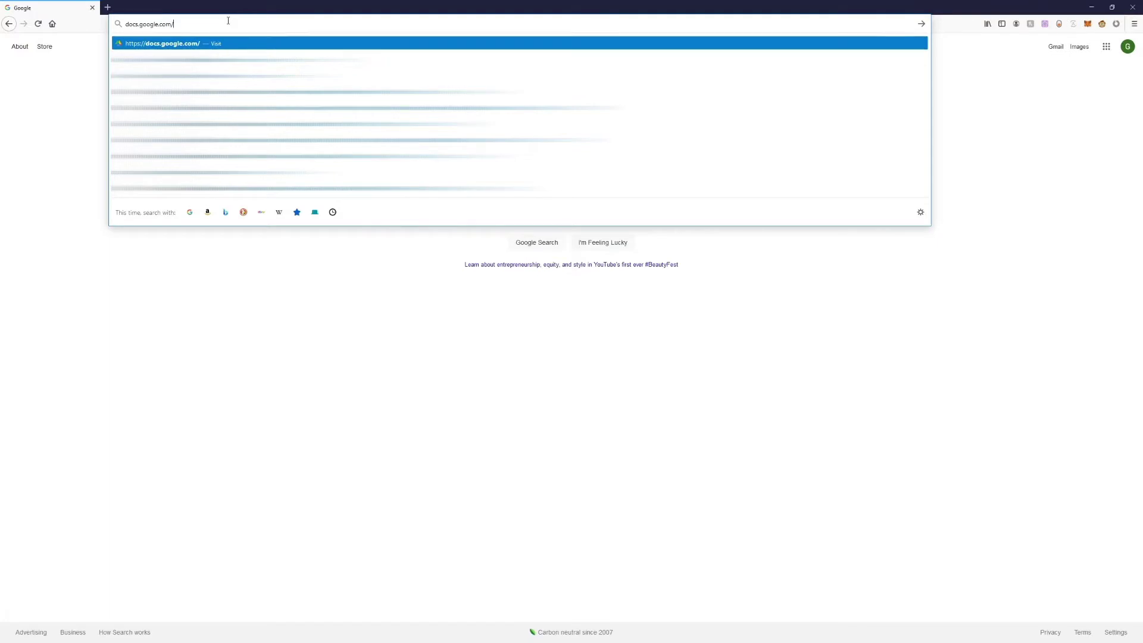
{"action": "key", "text": "Return"}
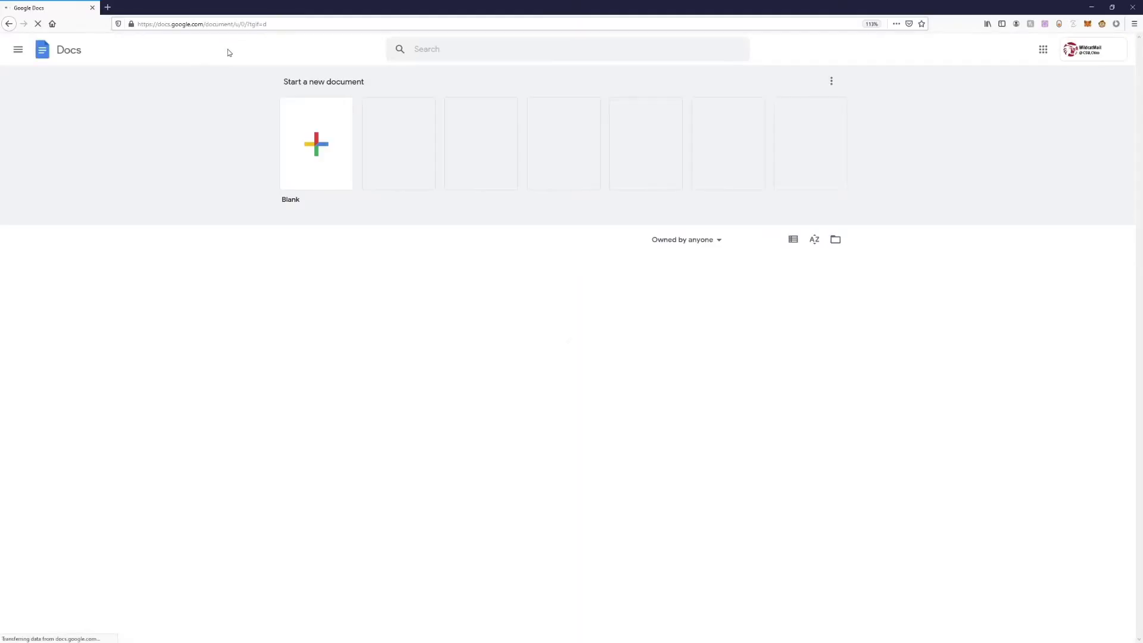
{"action": "left_click", "coordinate": [315, 152]}
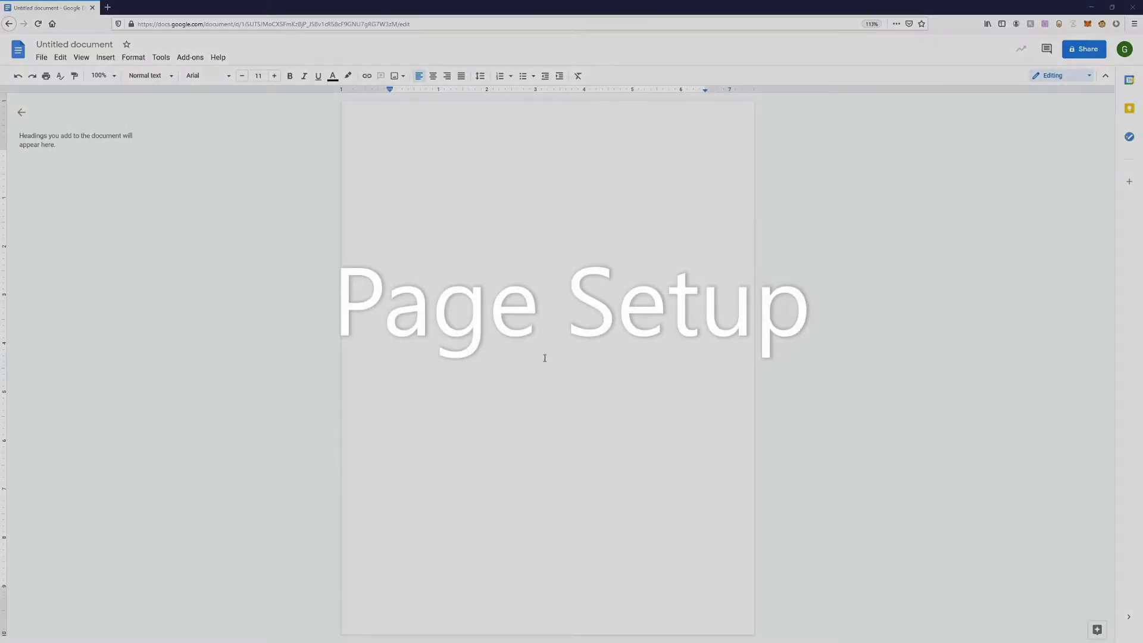
- Set the page's top, bottom, left and right margins to 0.2 inches for the whole document
{"action": "left_click", "coordinate": [390, 153]}
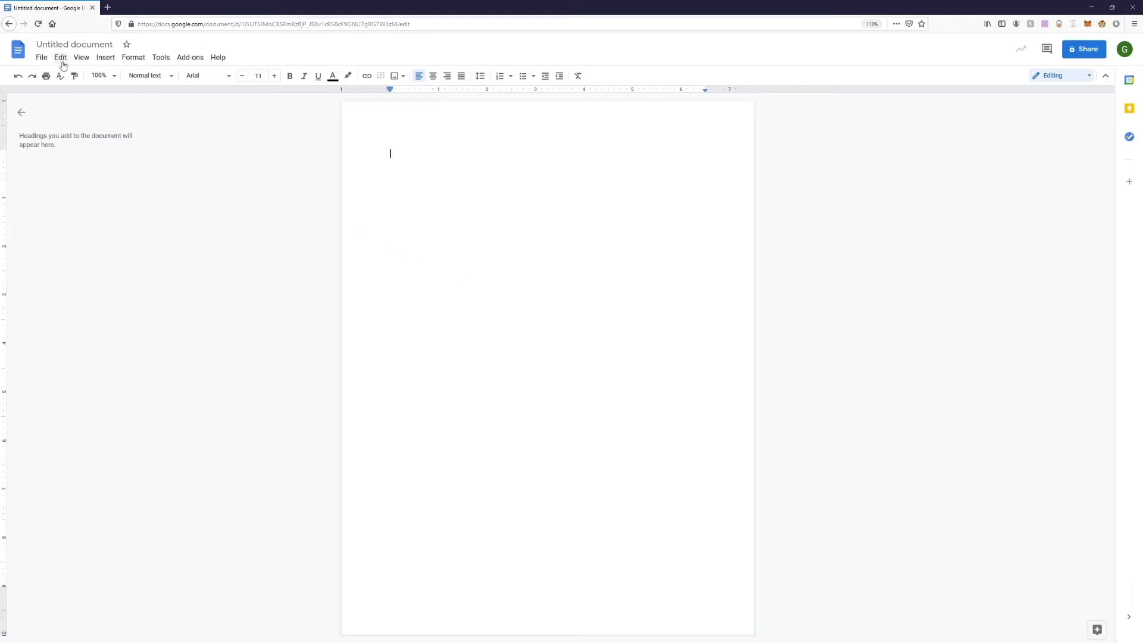
{"action": "left_click", "coordinate": [41, 58]}
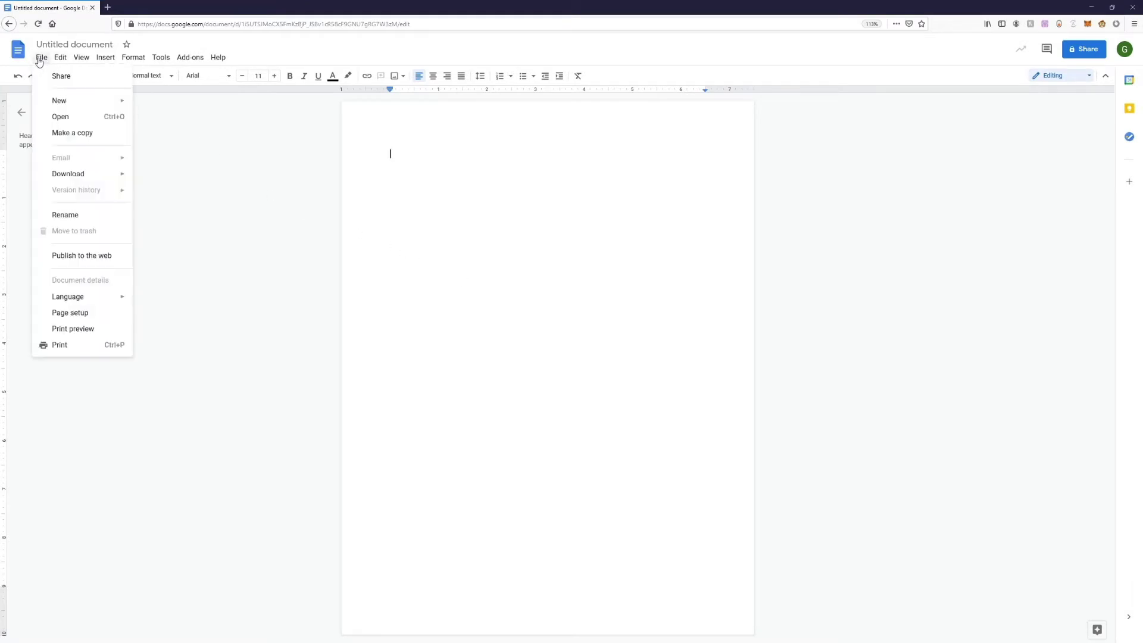
{"action": "left_click", "coordinate": [77, 316]}
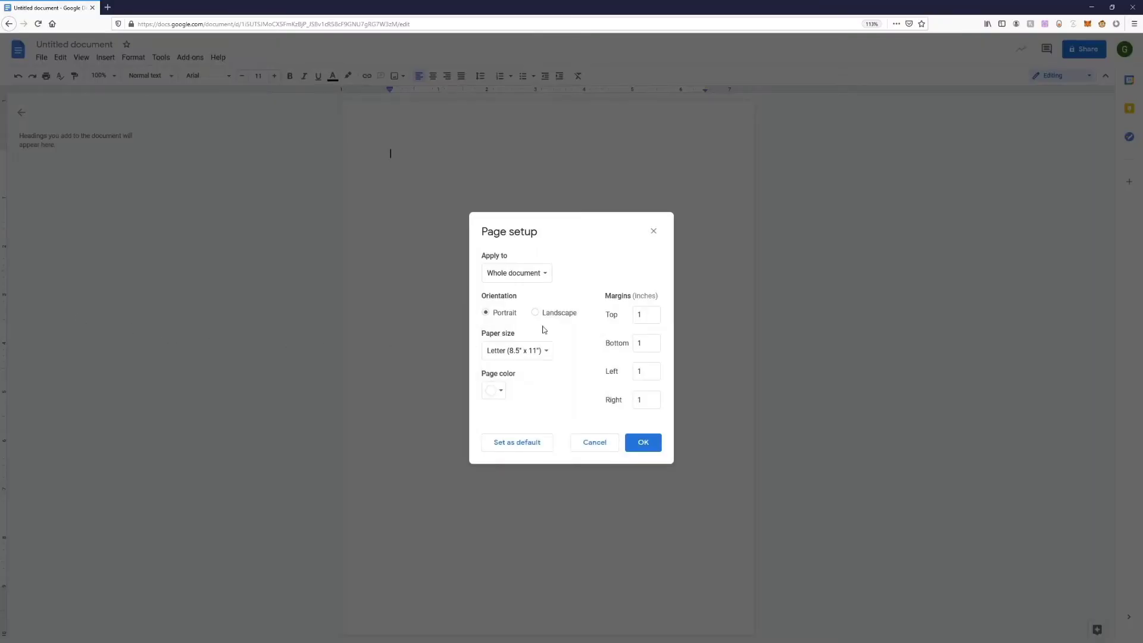
{"action": "left_click", "coordinate": [649, 317]}
{"action": "left_click_drag", "start_coordinate": [650, 316], "coordinate": [619, 348]}
{"action": "type", "text": "0.2"}
{"action": "left_click", "coordinate": [652, 349]}
{"action": "type", "text": "0.2"}
{"action": "left_click", "coordinate": [658, 372]}
{"action": "double_click", "coordinate": [648, 372]}
{"action": "type", "text": "0.2"}
{"action": "left_click", "coordinate": [652, 396]}
{"action": "double_click", "coordinate": [652, 396]}
{"action": "type", "text": "0.2"}
{"action": "left_click", "coordinate": [637, 442]}
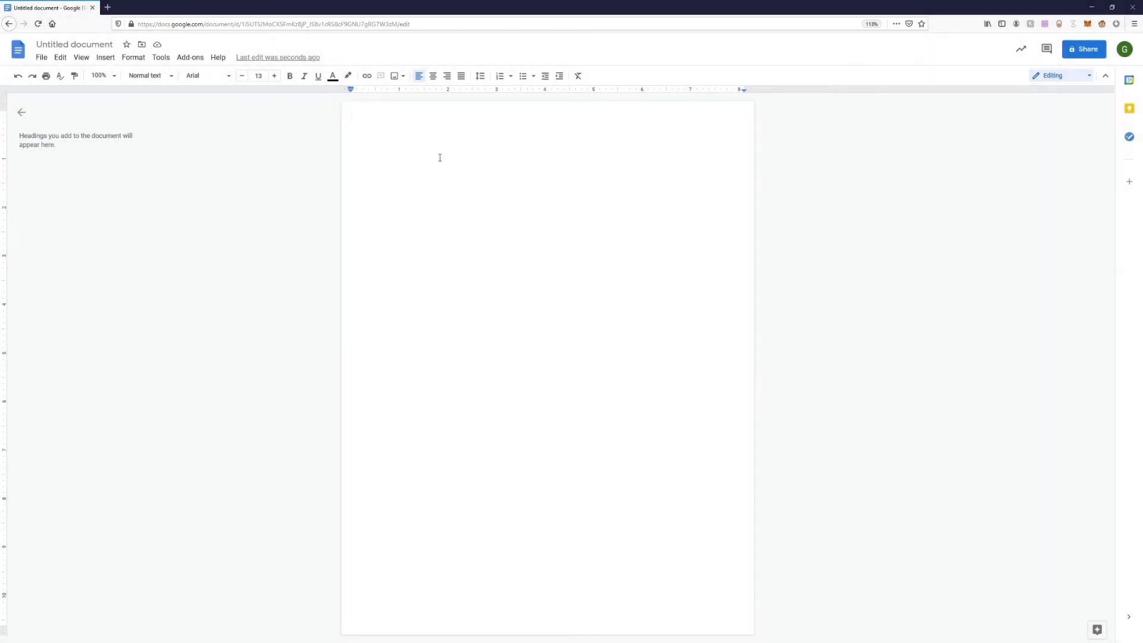
- Enter the title "Precalculus Class Notes" in bold, underlined 23-point text on the first line
{"action": "key", "text": "ctrl+shift+period"}
{"action": "key", "text": "ctrl+shift+period"}
{"action": "key", "text": "ctrl+b"}
{"action": "key", "text": "ctrl+u"}
{"action": "type", "text": "Precalculus "}
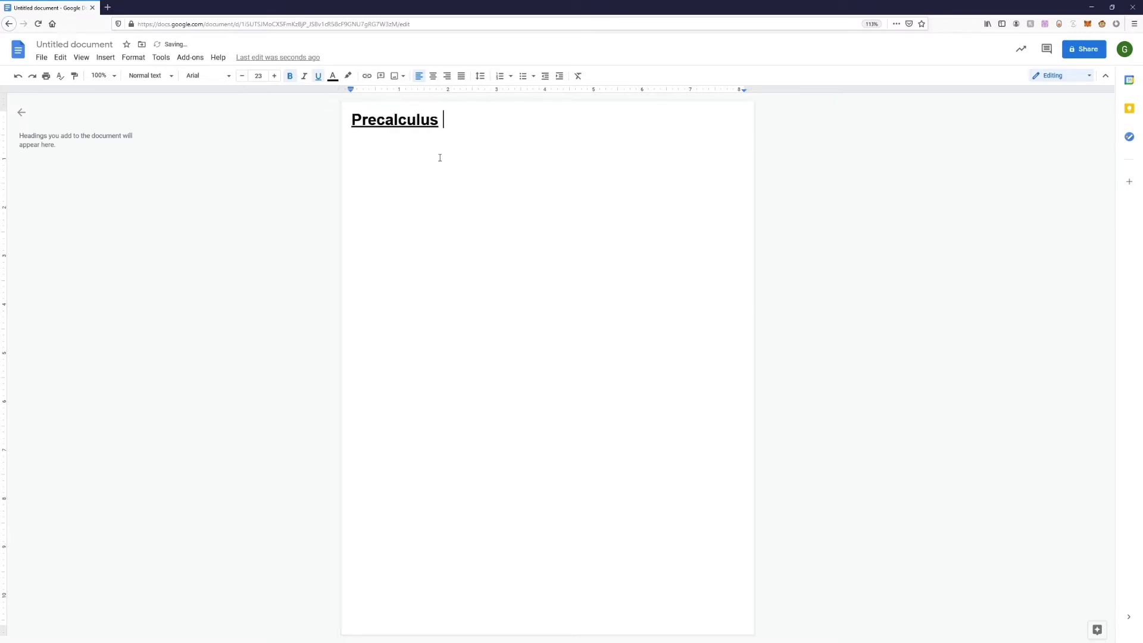
{"action": "type", "text": "Class Note"}
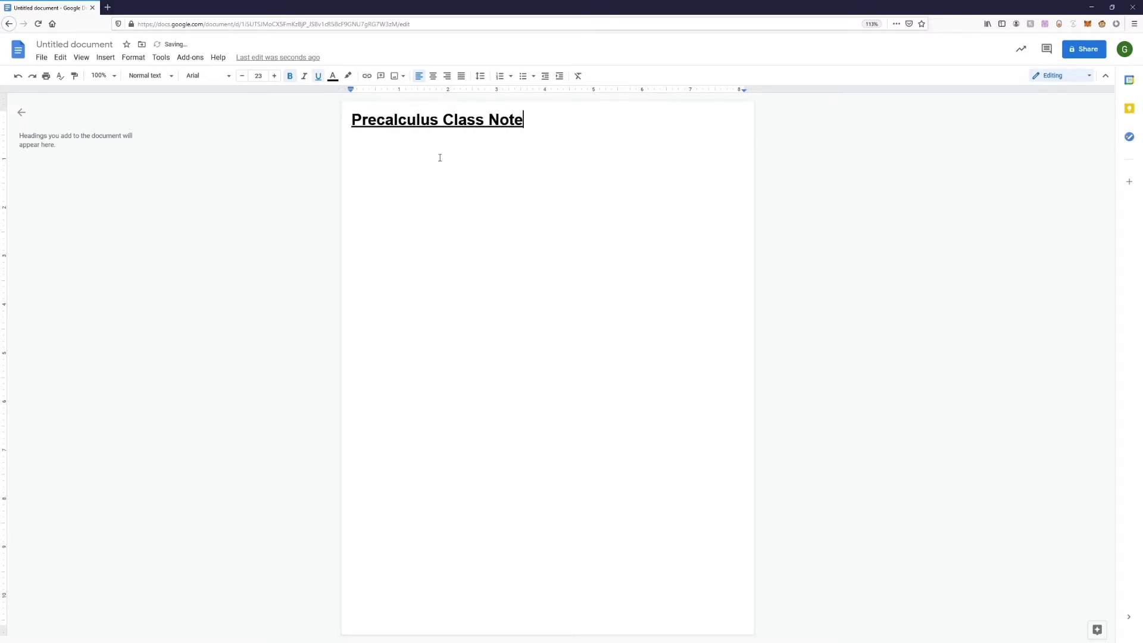
{"action": "type", "text": "s"}
{"action": "key", "text": "Return"}
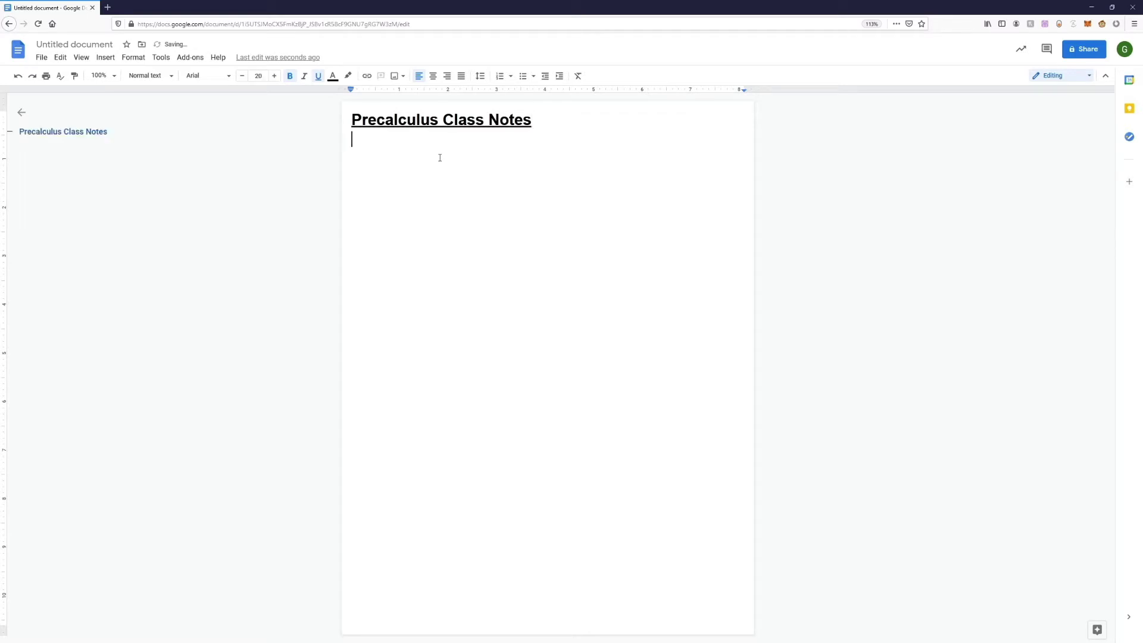
- Add the heading "Section 01: Derivatives" below the title in bold 15-point text without underline
{"action": "key", "text": "ctrl+shift+comma"}
{"action": "key", "text": "ctrl+shift+comma"}
{"action": "key", "text": "ctrl+shift+comma"}
{"action": "type", "text": "Derivatives"}
{"action": "key", "text": "Home"}
{"action": "type", "text": "Section 01:"}
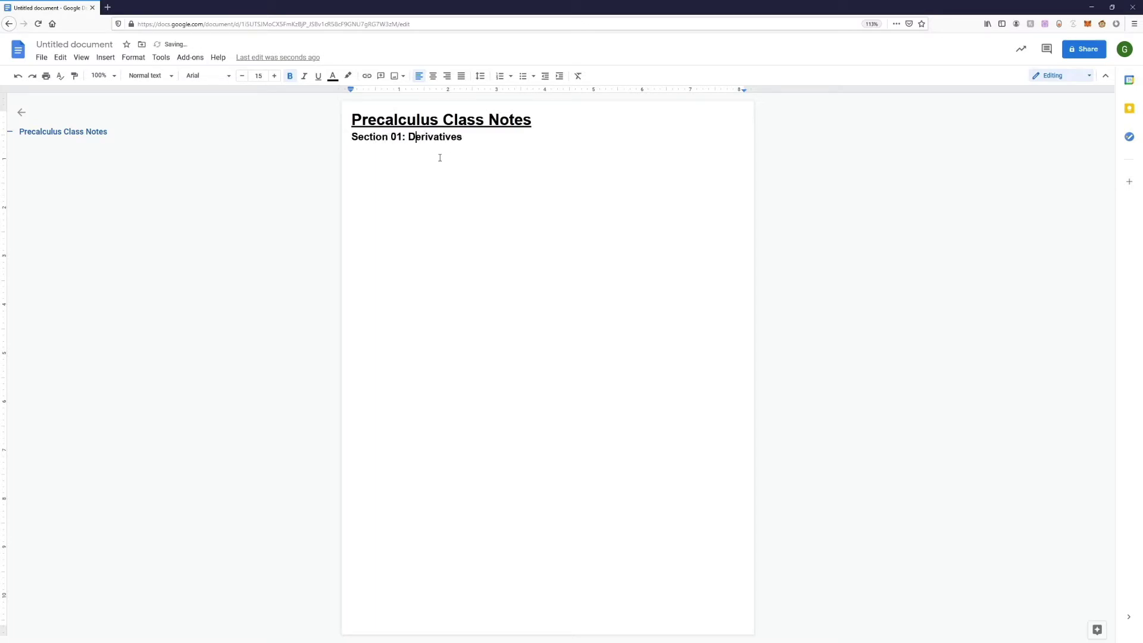
{"action": "key", "text": "End"}
{"action": "key", "text": "Return"}
- Write "A derivative is the instantaneous rate of change of a function with respect to a variable." in non-bold 14-point text, with "derivative" italicized
{"action": "key", "text": "ctrl+b"}
{"action": "type", "text": "A"}
{"action": "key", "text": "ctrl+i"}
{"action": "type", "text": "derivative"}
{"action": "key", "text": "ctrl+i"}
{"action": "type", "text": "is the instant"}
{"action": "key", "text": "Tab"}
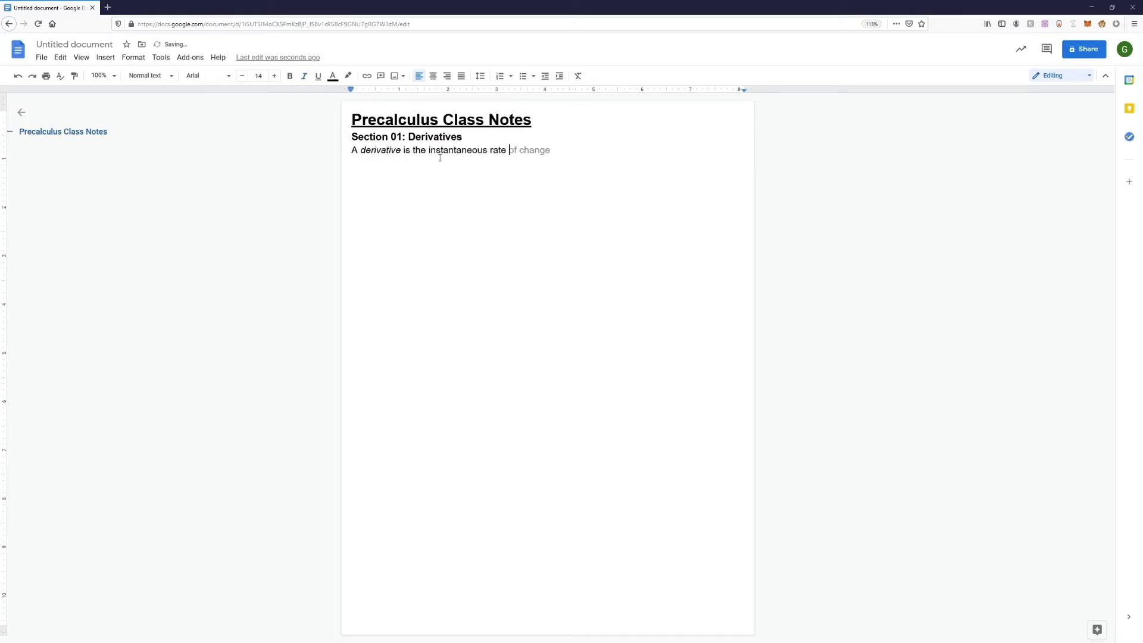
{"action": "type", "text": "of"}
{"action": "key", "text": "Tab"}
{"action": "type", "text": "of a function with"}
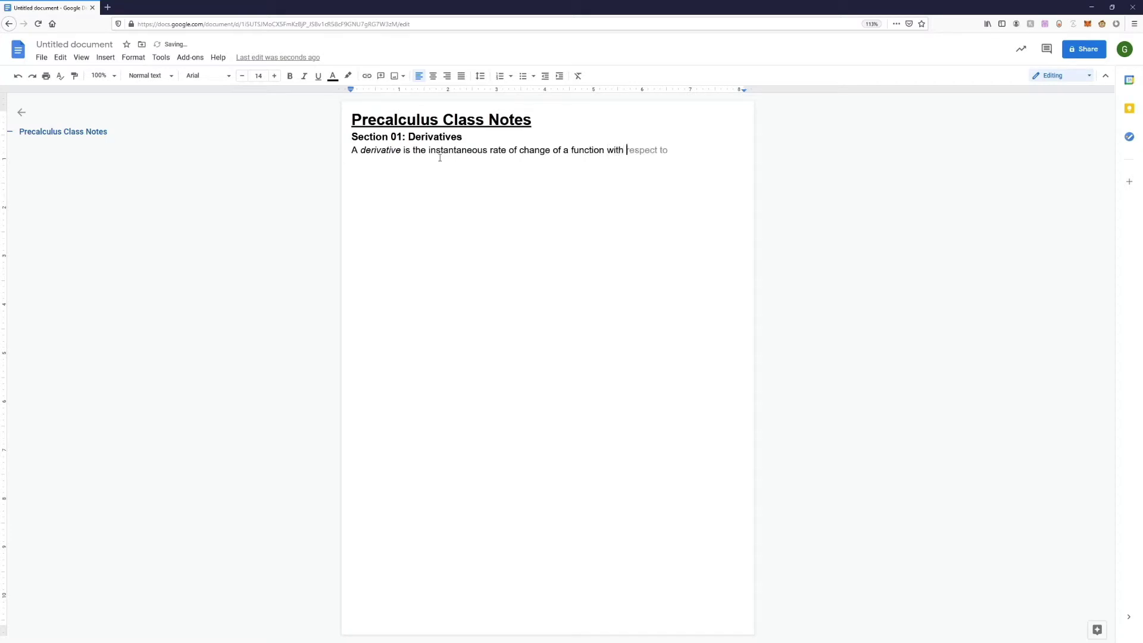
{"action": "key", "text": "Tab"}
{"action": "type", "text": "a variable."}
- Add an indented line reading "Denoted as: y'(x)" under the definition
{"action": "key", "text": "Return"}
{"action": "key", "text": "Tab"}
{"action": "type", "text": "Denoted as"}
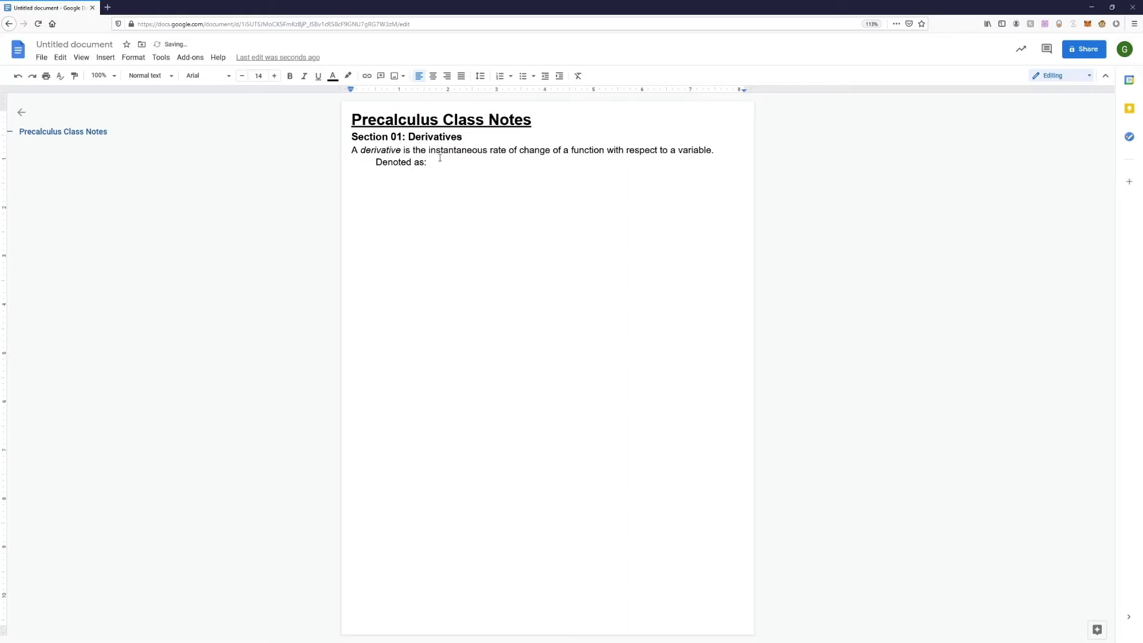
{"action": "type", "text": ": y'(x)"}
- Add the bold subheading "Ways to take a derivative:" below the notation line
{"action": "left_click", "coordinate": [744, 236]}
{"action": "key", "text": "ctrl+b"}
{"action": "type", "text": "Ways to take "}
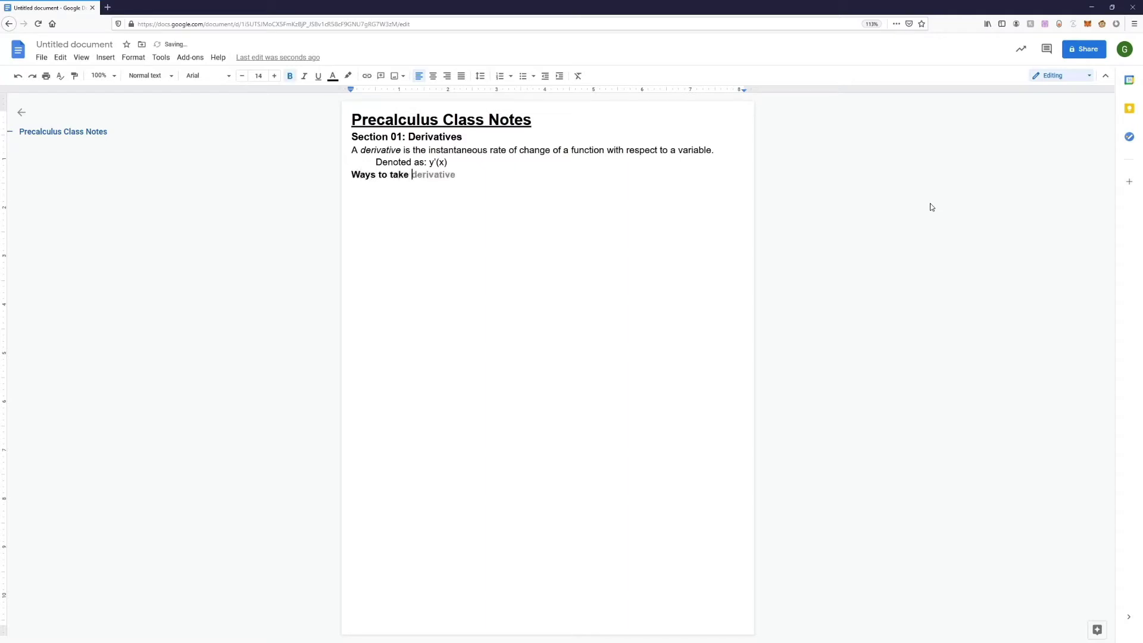
{"action": "type", "text": "a derivative:"}
{"action": "key", "text": "Return"}
- Start a bulleted list with the non-bold, italic item "Reverse Power Rule"
{"action": "key", "text": "ctrl+shift+8"}
{"action": "key", "text": "ctrl+b"}
{"action": "type", "text": "Powe"}
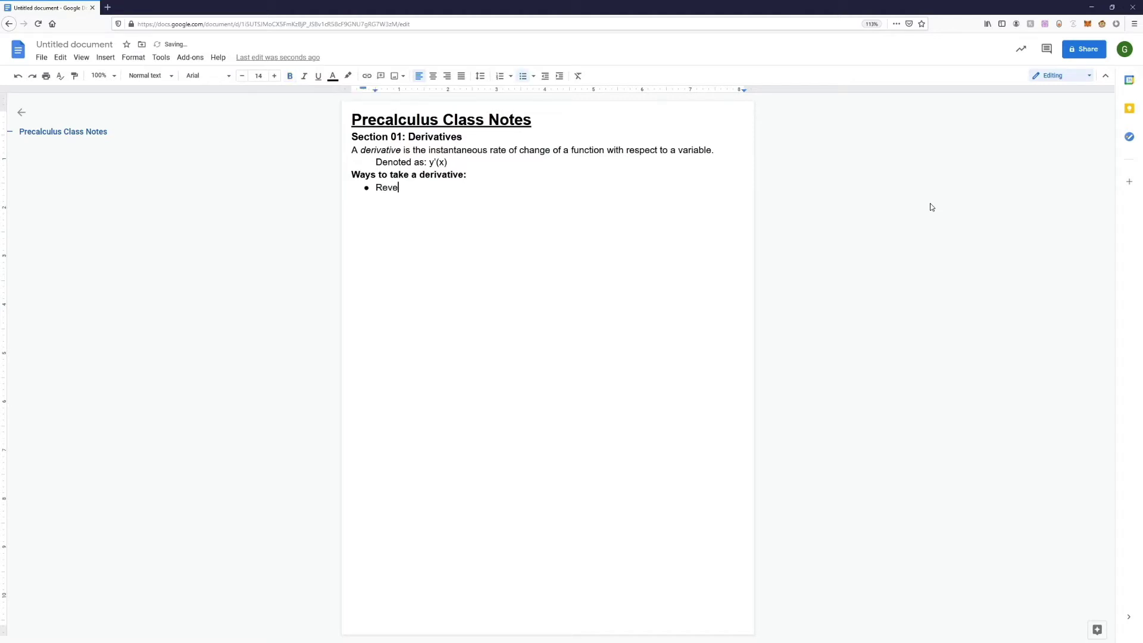
{"action": "key", "text": "BackSpace"}
{"action": "key", "text": "BackSpace"}
{"action": "key", "text": "BackSpace"}
{"action": "key", "text": "BackSpace"}
{"action": "key", "text": "ctrl+i"}
{"action": "type", "text": "Reverse Power Rule"}
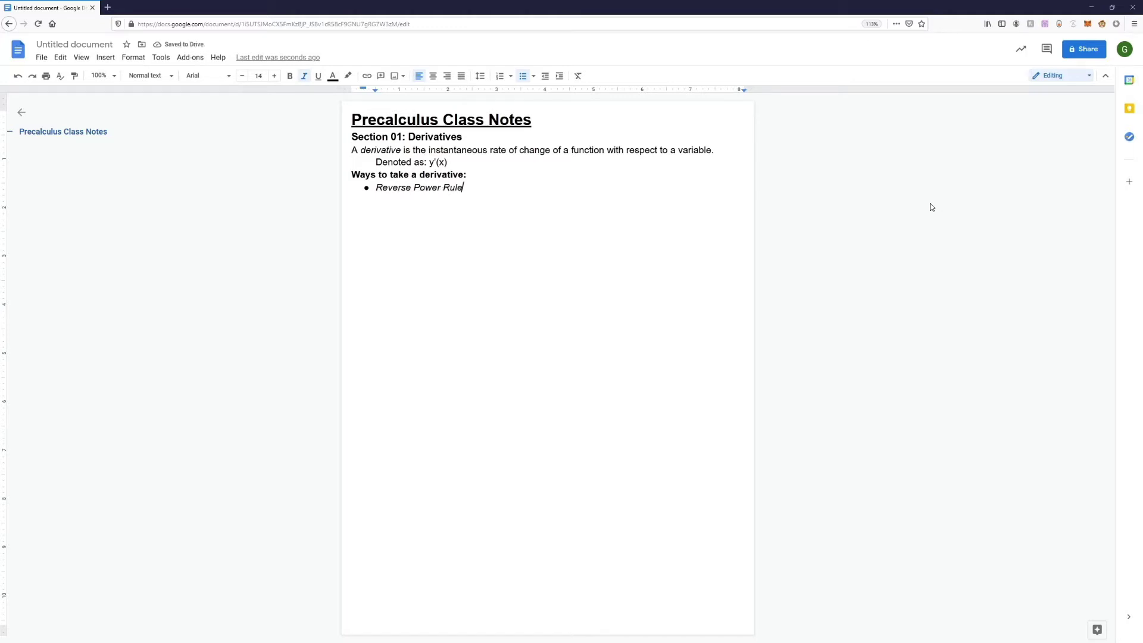
- Add a colon and the non-italic formula (x^c)'=cx^(c-1) to the Reverse Power Rule bullet, with the exponents c and c-1 as superscripts
{"action": "key", "text": "ctrl+i"}
{"action": "type", "text": ": xc=cx"}
{"action": "key", "text": "ctrl+period"}
{"action": "type", "text": "c-1"}
{"action": "key", "text": "Left"}
{"action": "key", "text": "Left"}
{"action": "key", "text": "Left"}
{"action": "key", "text": "Left"}
{"action": "type", "text": "("}
{"action": "key", "text": "Right"}
{"action": "key", "text": "Right"}
{"action": "type", "text": ")'"}
- Add a second bullet with italic "Product Rule" and the formula f(x)g(x)=f(x)g'(x)+g(x)f'(x), and end the list
{"action": "key", "text": "Return"}
{"action": "key", "text": "ctrl+i"}
{"action": "type", "text": "Product Rule:"}
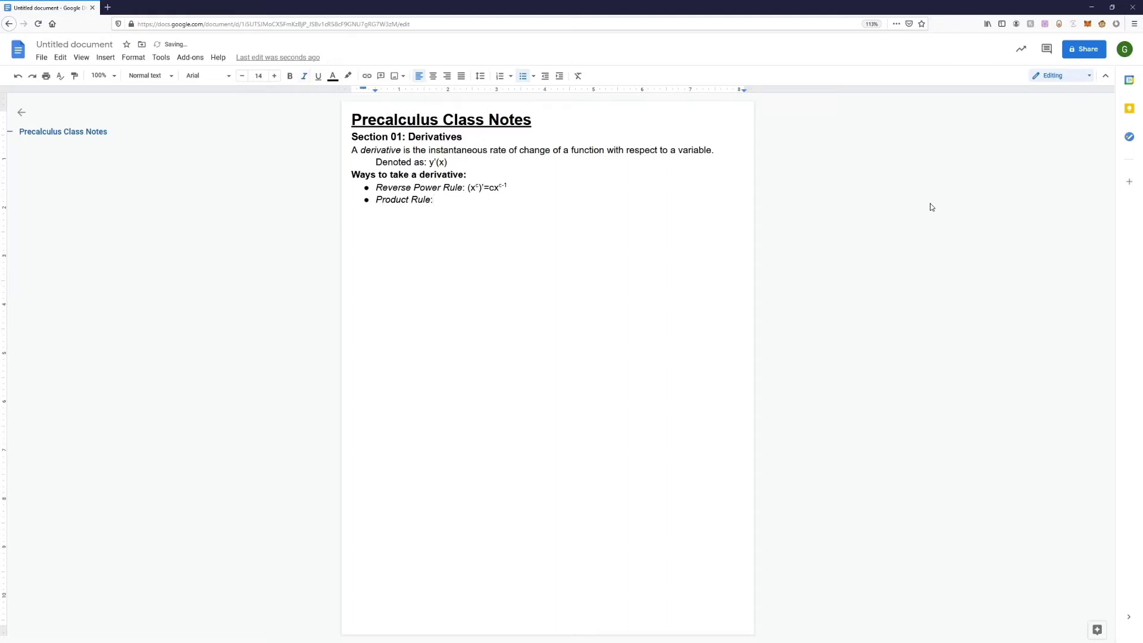
{"action": "type", "text": " f(x)g(x)=f(x)g'(x)+g(x)f'(x)"}
{"action": "key", "text": "Return"}
{"action": "key", "text": "Return"}
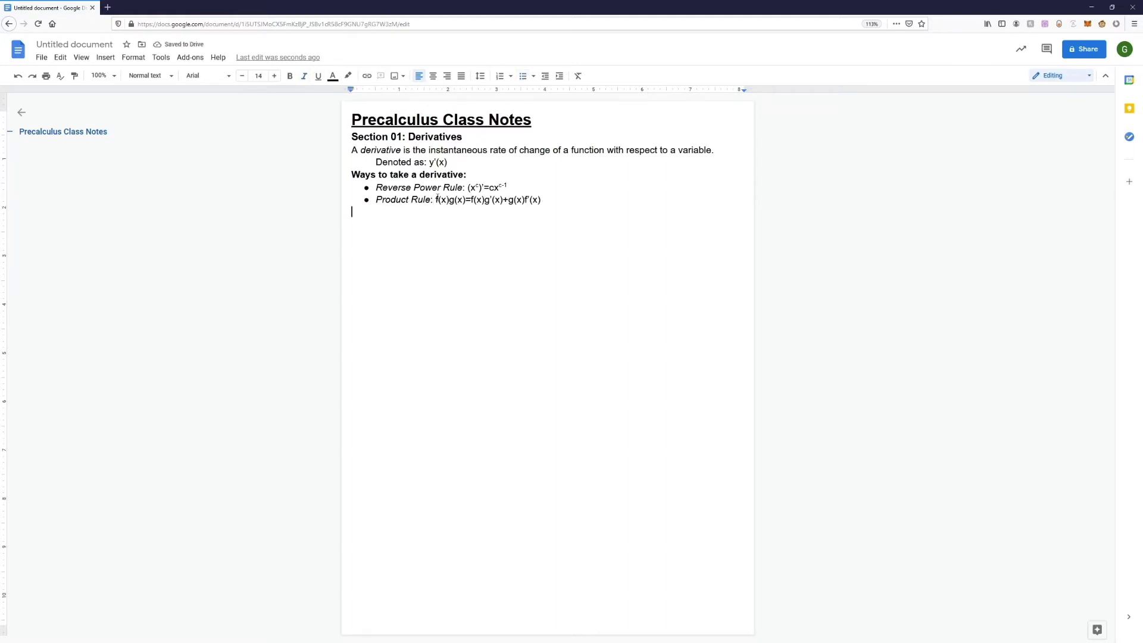
{"action": "left_click_drag", "start_coordinate": [436, 199], "coordinate": [468, 188]}
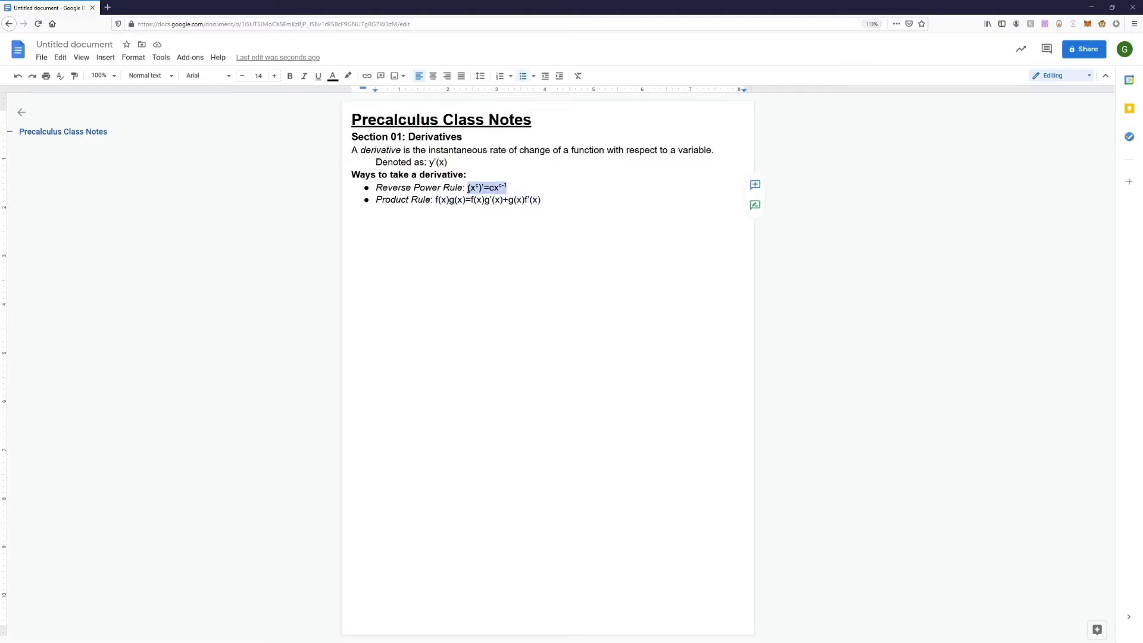
{"action": "left_click", "coordinate": [497, 231]}
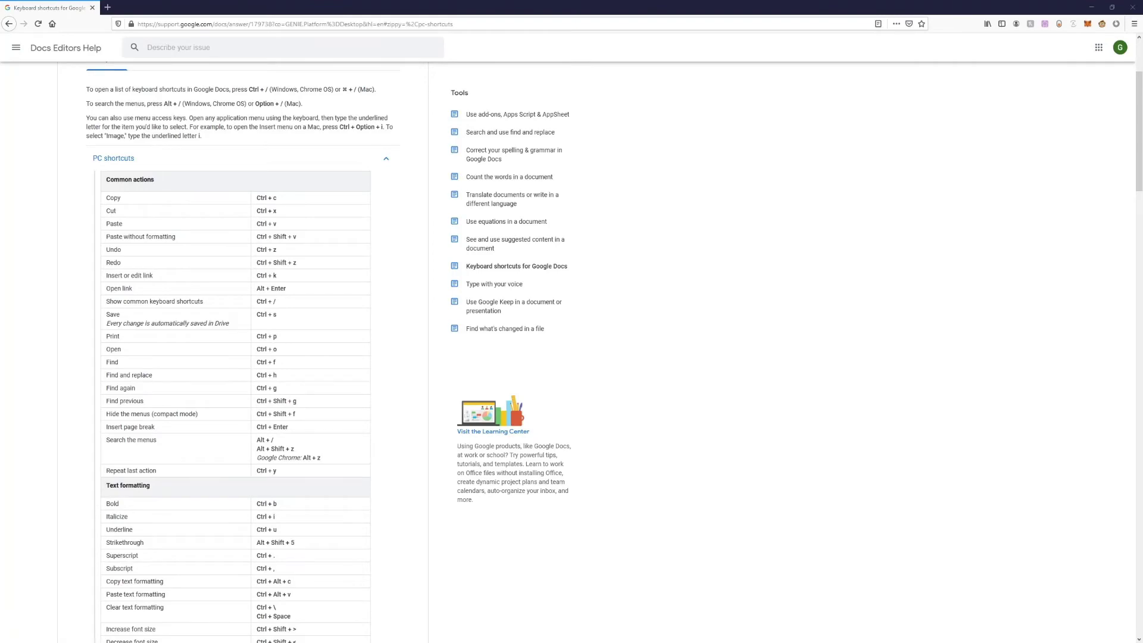
- Look through the PC keyboard shortcuts on the Google Docs help page, including common actions, text formatting and text selection
{"action": "scroll", "coordinate": [664, 230], "scroll_direction": "up", "scroll_amount": 5}
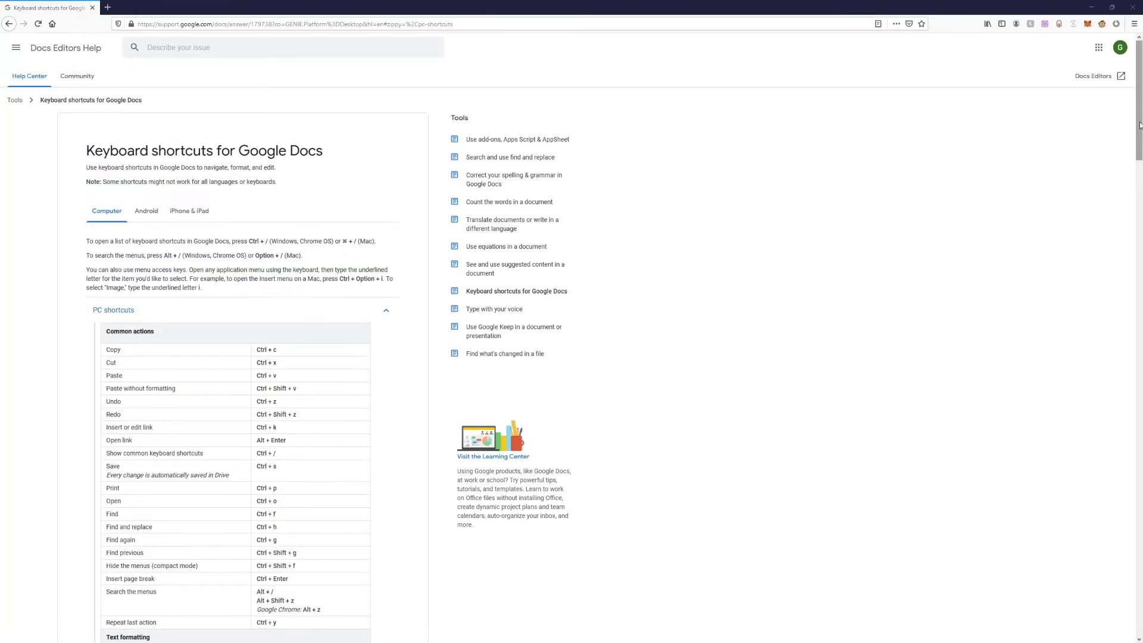
{"action": "left_click_drag", "start_coordinate": [1135, 132], "coordinate": [1134, 297]}
{"action": "scroll", "coordinate": [235, 358], "scroll_direction": "down", "scroll_amount": 6}
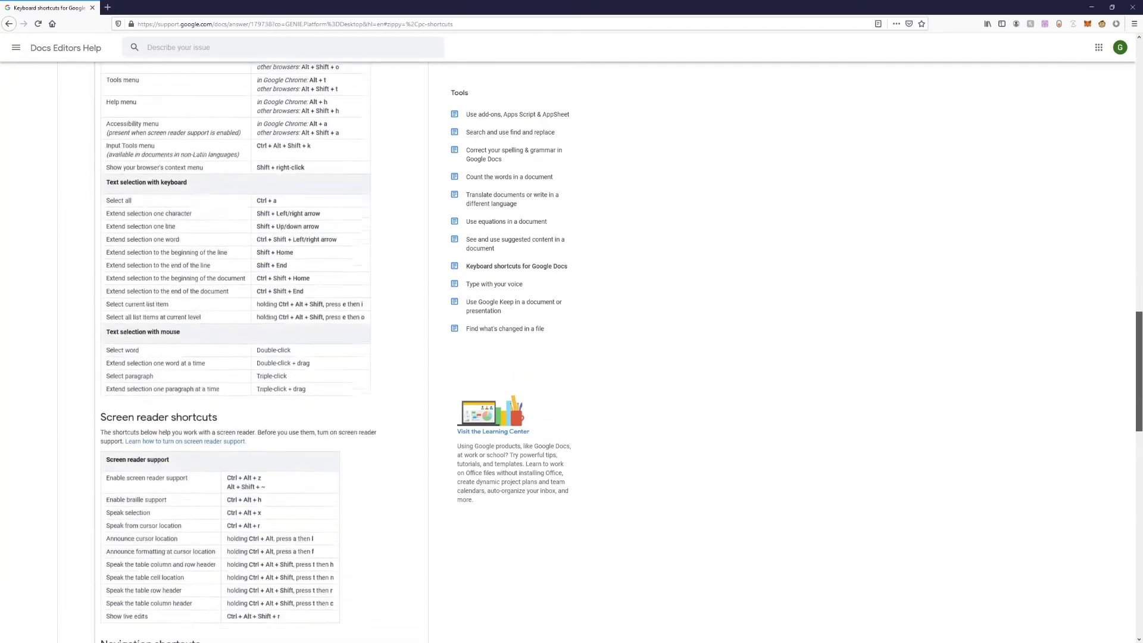
{"action": "scroll", "coordinate": [235, 357], "scroll_direction": "up", "scroll_amount": 6}
{"action": "left_click_drag", "start_coordinate": [1133, 353], "coordinate": [1104, 172]}
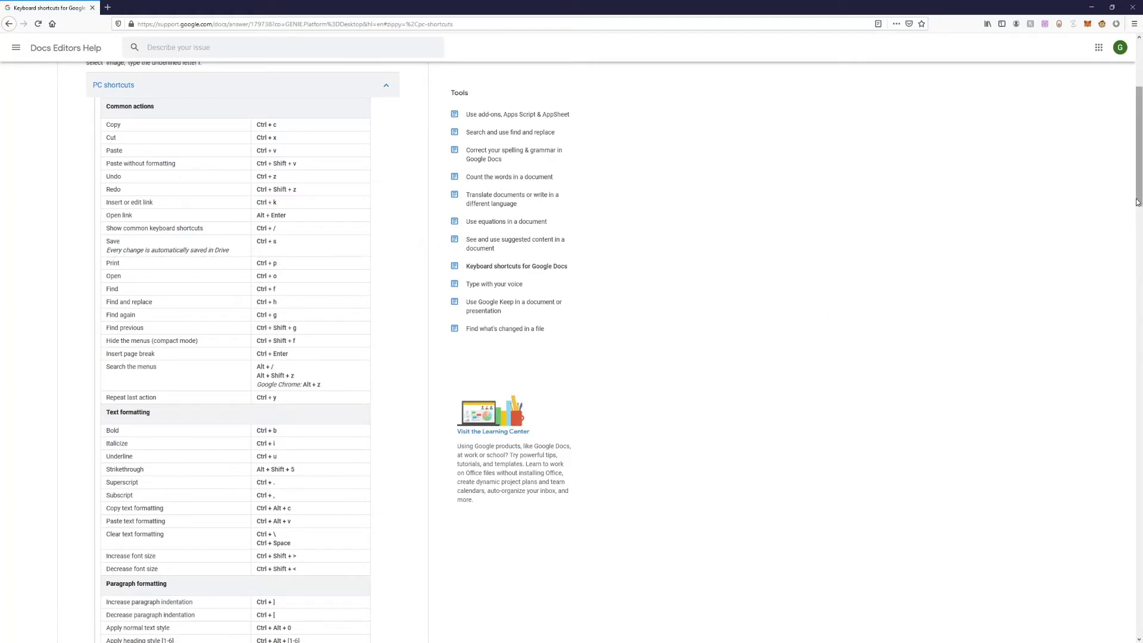
{"action": "left_click_drag", "start_coordinate": [1137, 201], "coordinate": [1138, 409]}
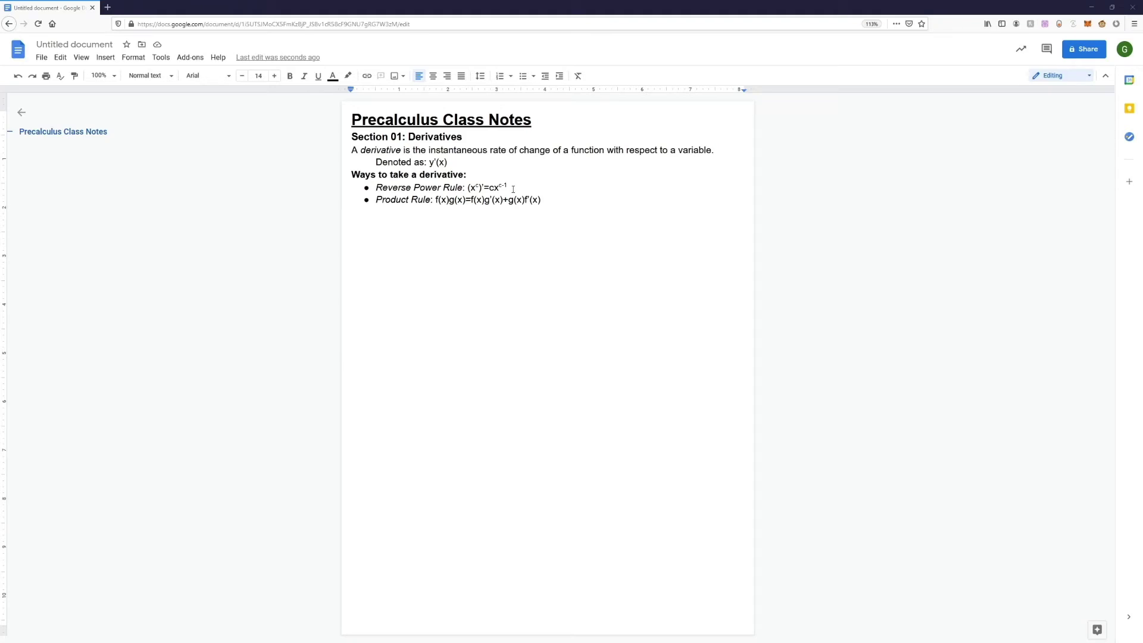
- Start the Auto-LaTeX Equations add-on in the class notes document
{"action": "left_click_drag", "start_coordinate": [509, 188], "coordinate": [468, 188]}
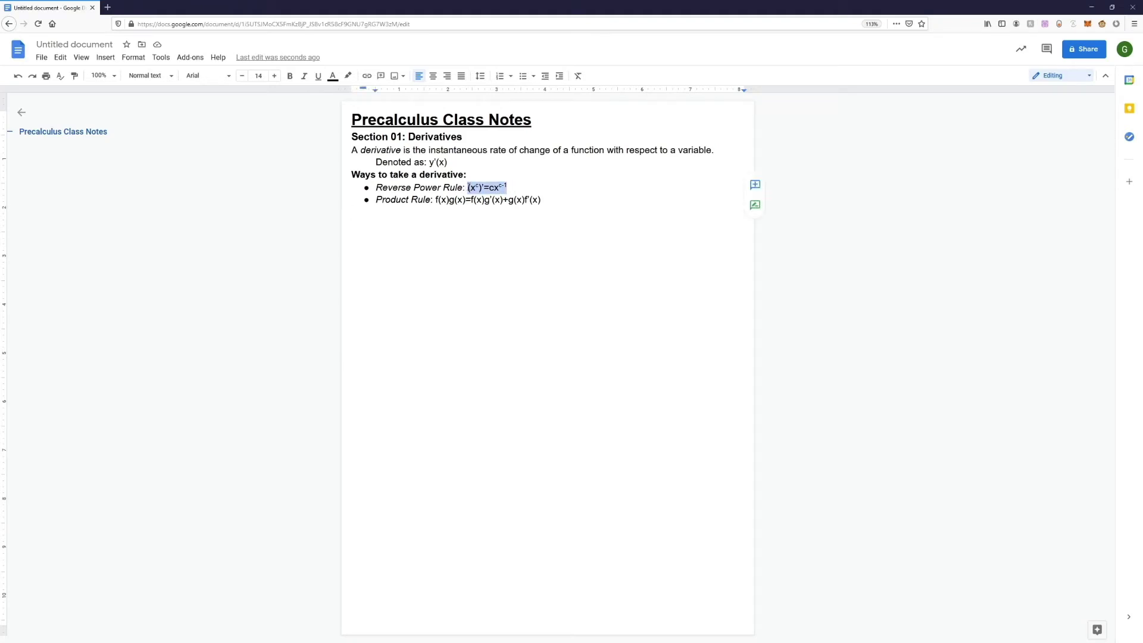
{"action": "left_click", "coordinate": [511, 188]}
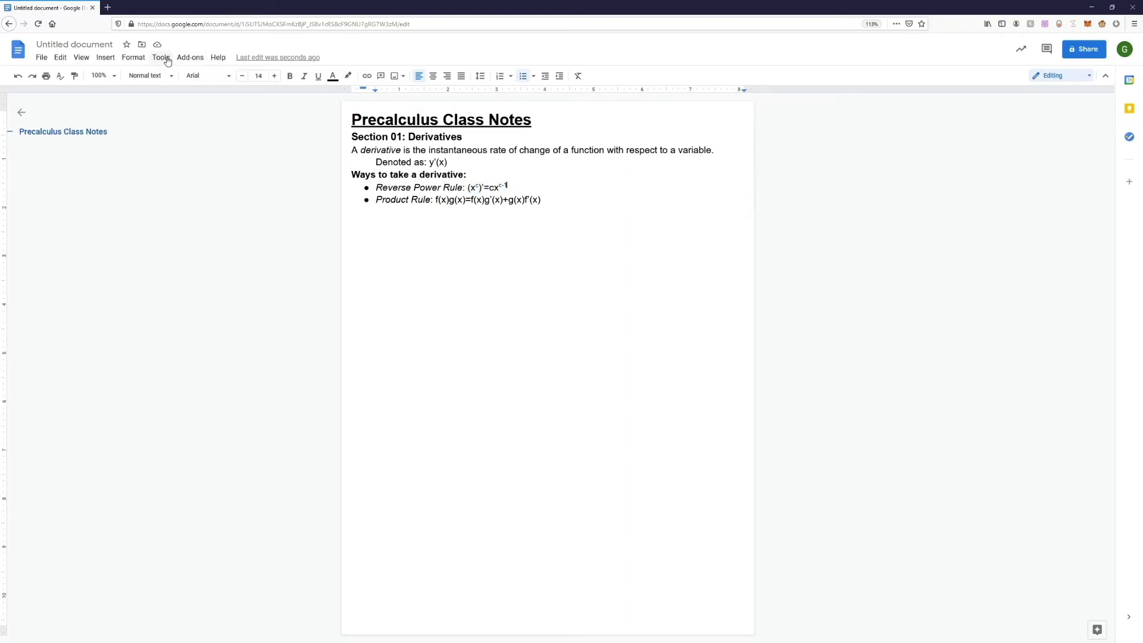
{"action": "left_click", "coordinate": [190, 58]}
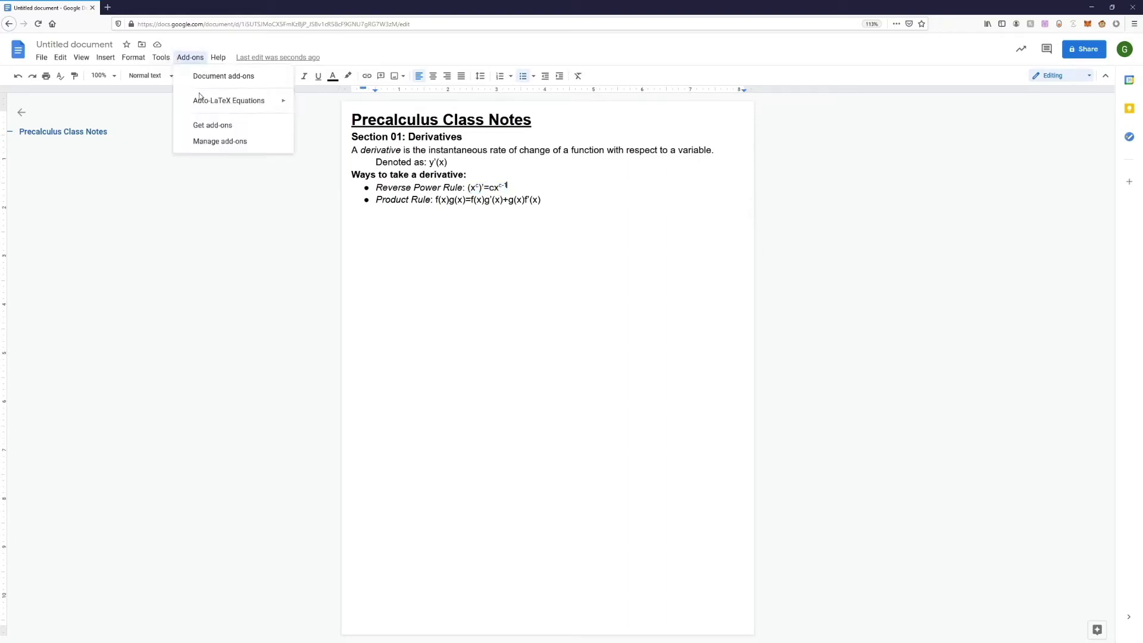
{"action": "mouse_move", "coordinate": [209, 103]}
{"action": "left_click", "coordinate": [320, 103]}
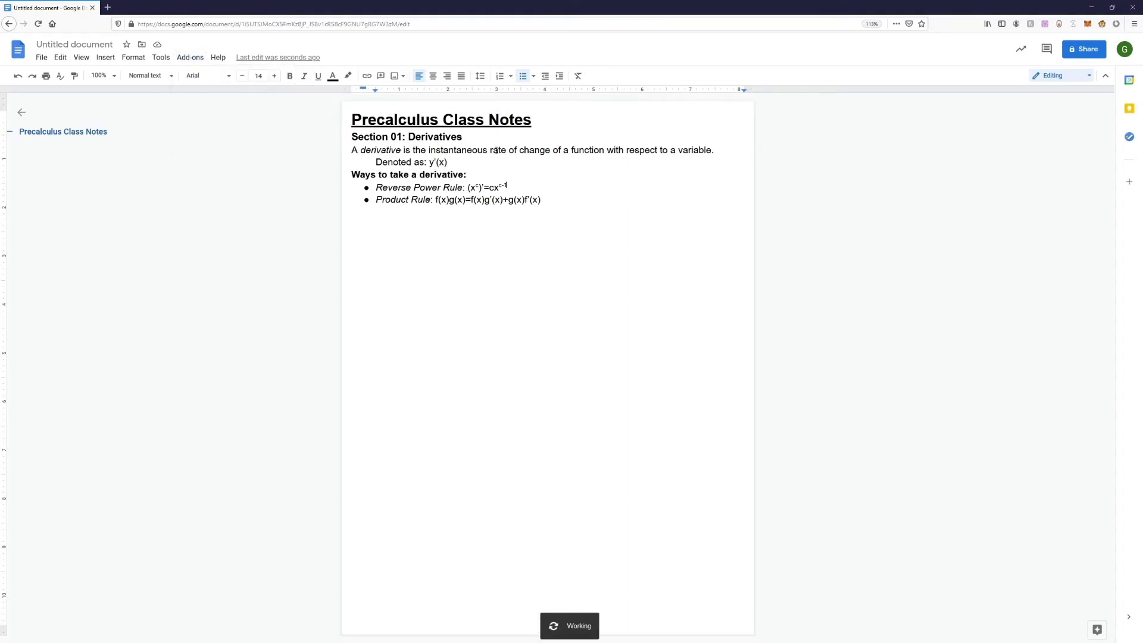
- Replace the Reverse Power Rule formula with the LaTeX code $$\frac{d}{dx}[x^c]=cx^{c-1}$$
{"action": "left_click_drag", "start_coordinate": [435, 187], "coordinate": [390, 188]}
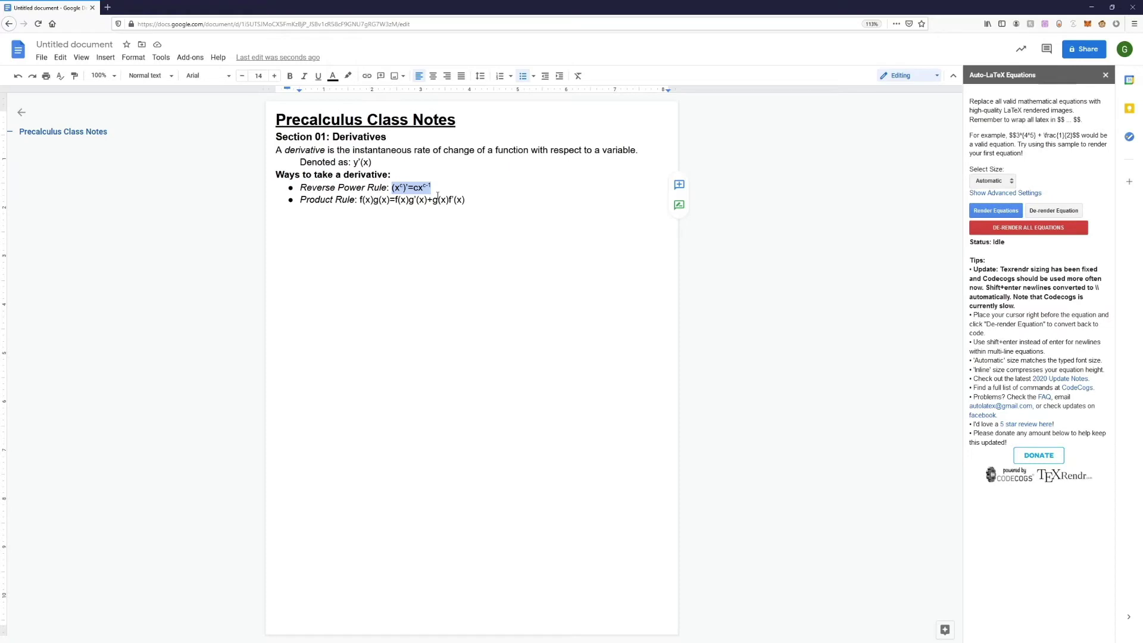
{"action": "type", "text": "$$"}
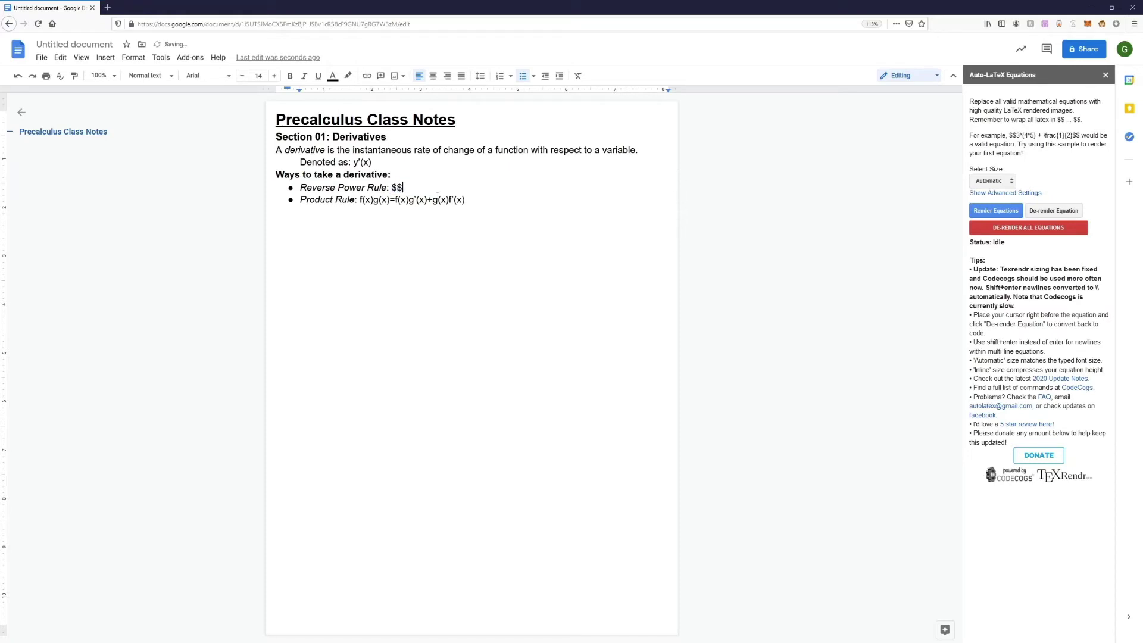
{"action": "type", "text": "$$"}
{"action": "key", "text": "Left"}
{"action": "key", "text": "Left"}
{"action": "type", "text": "\\frac{d}{}"}
{"action": "key", "text": "Left"}
{"action": "type", "text": "dx"}
{"action": "key", "text": "Right"}
{"action": "type", "text": "[]"}
{"action": "key", "text": "Left"}
{"action": "type", "text": "x^c"}
{"action": "key", "text": "Right"}
{"action": "type", "text": "=cx^{c-1}"}
- Move the LaTeX code to an indented sub-bullet under Reverse Power Rule and render it as an equation
{"action": "key", "text": "Left"}
{"action": "key", "text": "Left"}
{"action": "key", "text": "Left"}
{"action": "key", "text": "Left"}
{"action": "key", "text": "Left"}
{"action": "key", "text": "Left"}
{"action": "key", "text": "Left"}
{"action": "key", "text": "Left"}
{"action": "key", "text": "Left"}
{"action": "key", "text": "Left"}
{"action": "key", "text": "Left"}
{"action": "key", "text": "Left"}
{"action": "key", "text": "Left"}
{"action": "key", "text": "Left"}
{"action": "key", "text": "Left"}
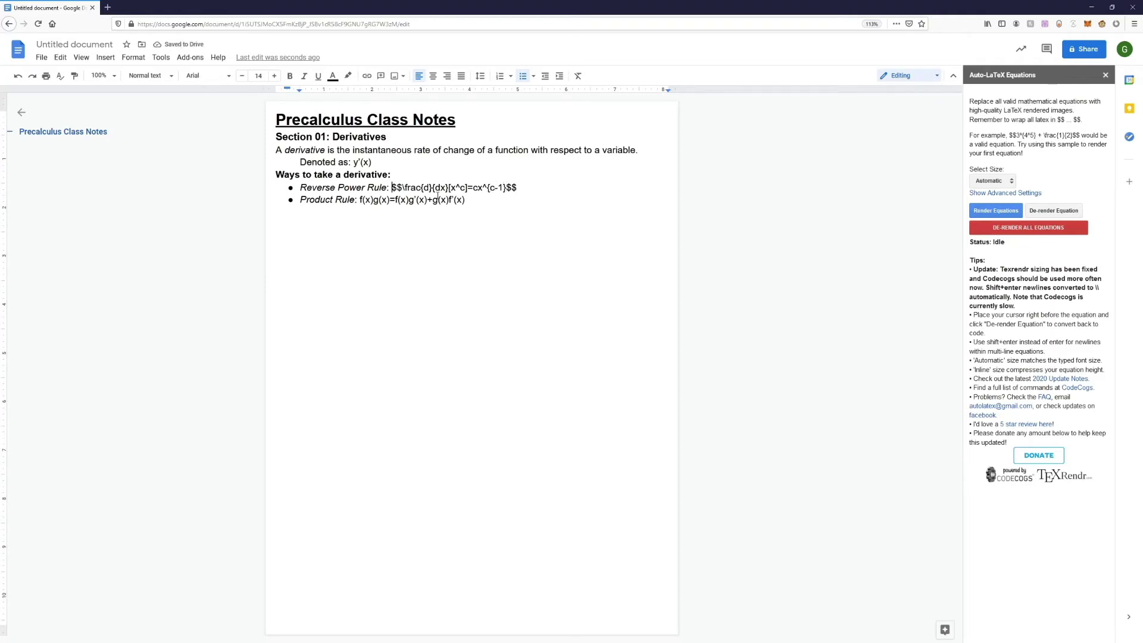
{"action": "key", "text": "Return"}
{"action": "key", "text": "Tab"}
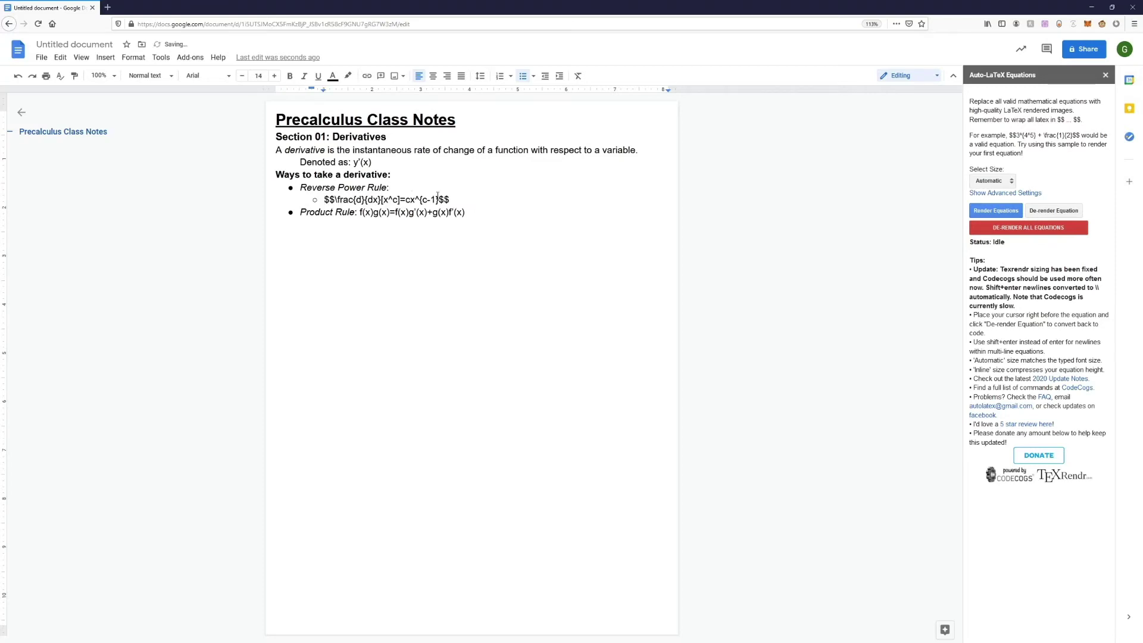
{"action": "left_click_drag", "start_coordinate": [453, 205], "coordinate": [323, 201]}
{"action": "left_click", "coordinate": [980, 209]}
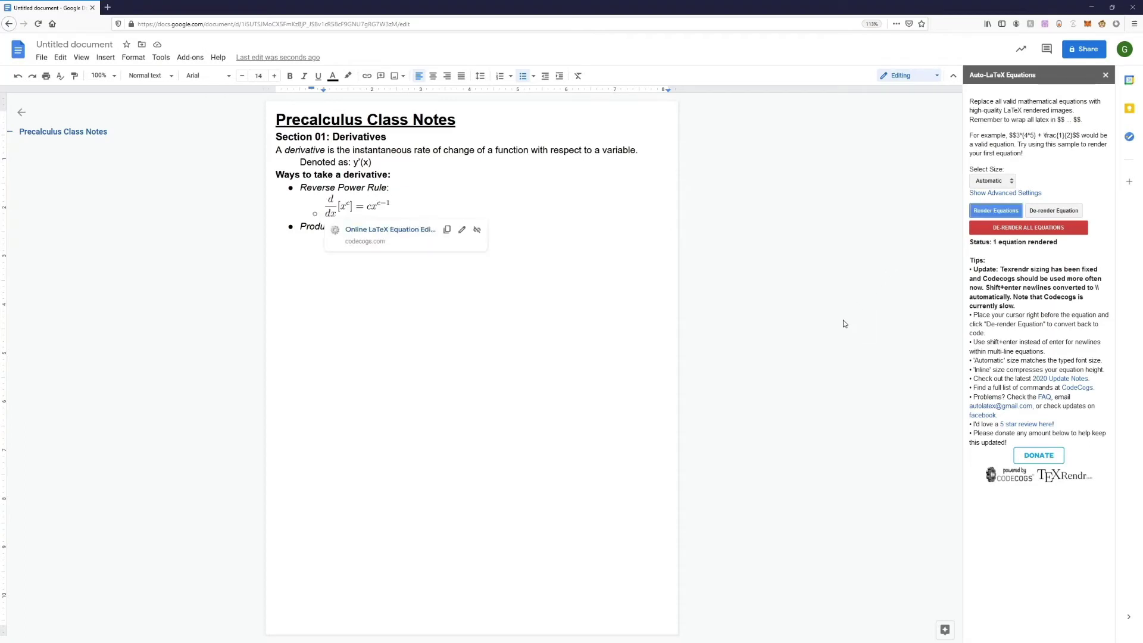
- Wrap the Product Rule formula in LaTeX delimiters so it reads $$f(x)g(x)=f(x)g'(x)+g(x)f'(x)$$
{"action": "left_click", "coordinate": [541, 242]}
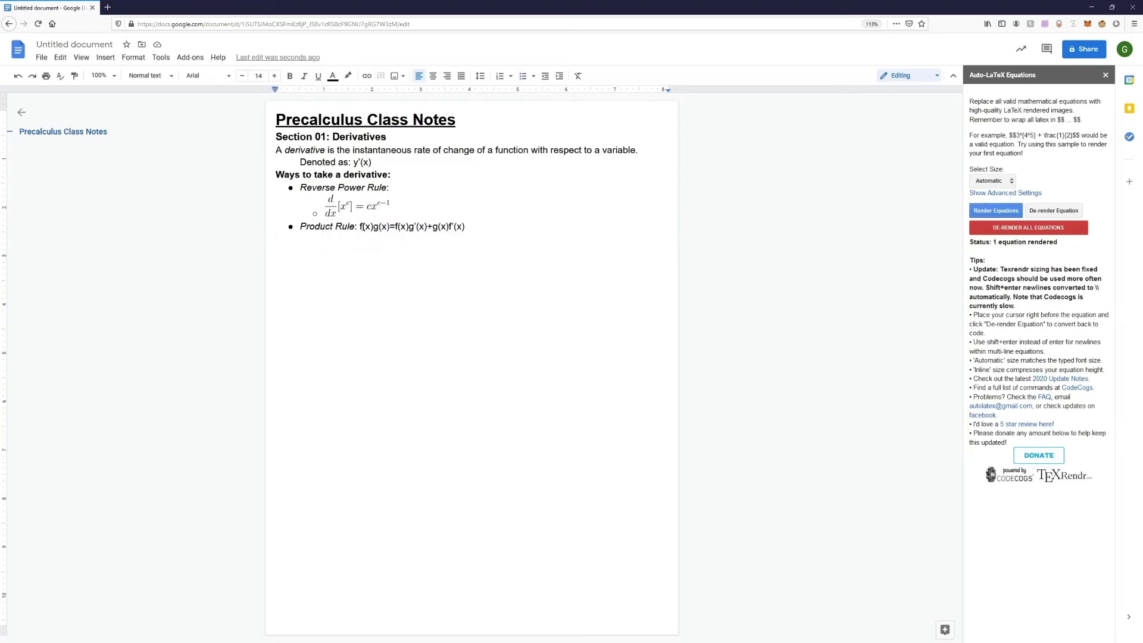
{"action": "left_click", "coordinate": [359, 226]}
{"action": "type", "text": "$$"}
{"action": "key", "text": "Right"}
{"action": "key", "text": "Right"}
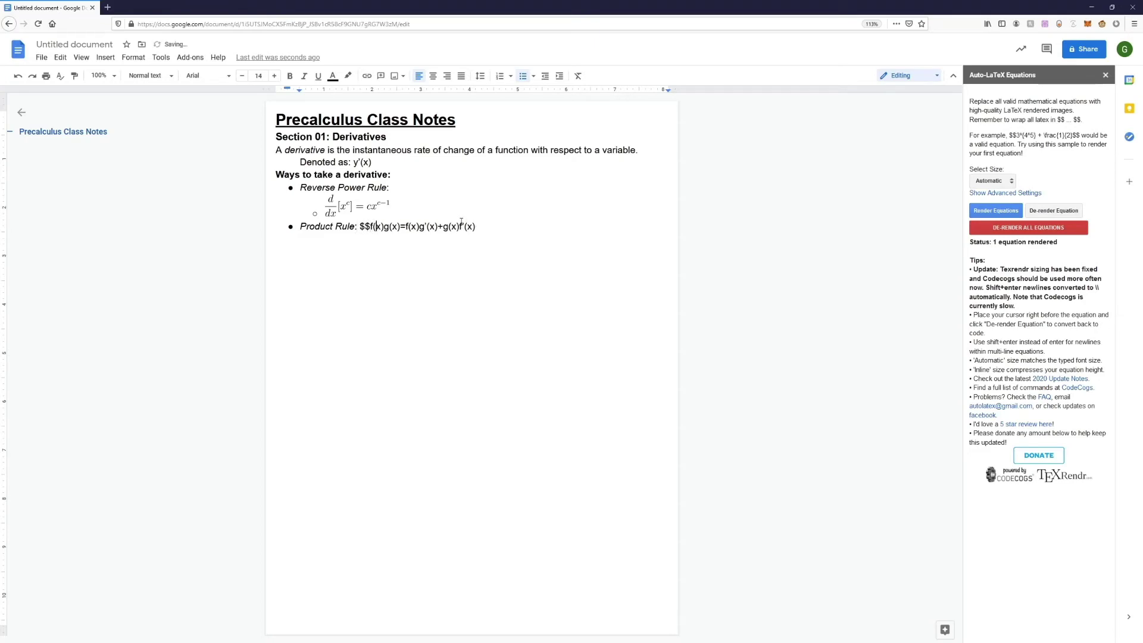
{"action": "type", "text": "$$"}
- Move the Product Rule LaTeX code to an indented sub-bullet under its name and render it as an equation
{"action": "left_click", "coordinate": [359, 227]}
{"action": "key", "text": "Return"}
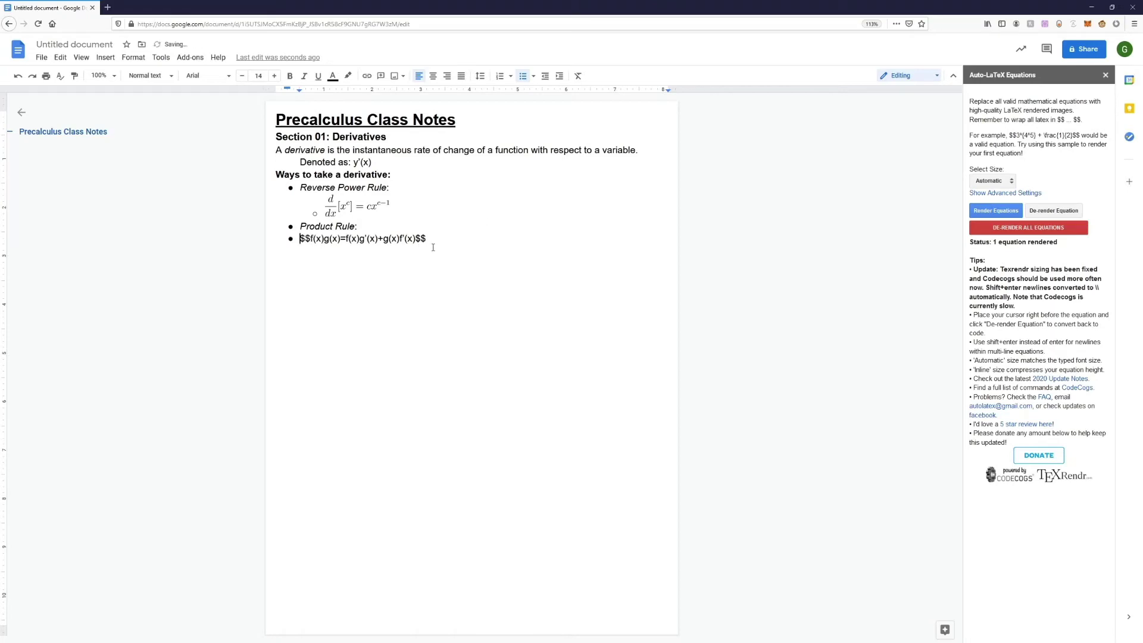
{"action": "key", "text": "Tab"}
{"action": "left_click_drag", "start_coordinate": [456, 237], "coordinate": [323, 240]}
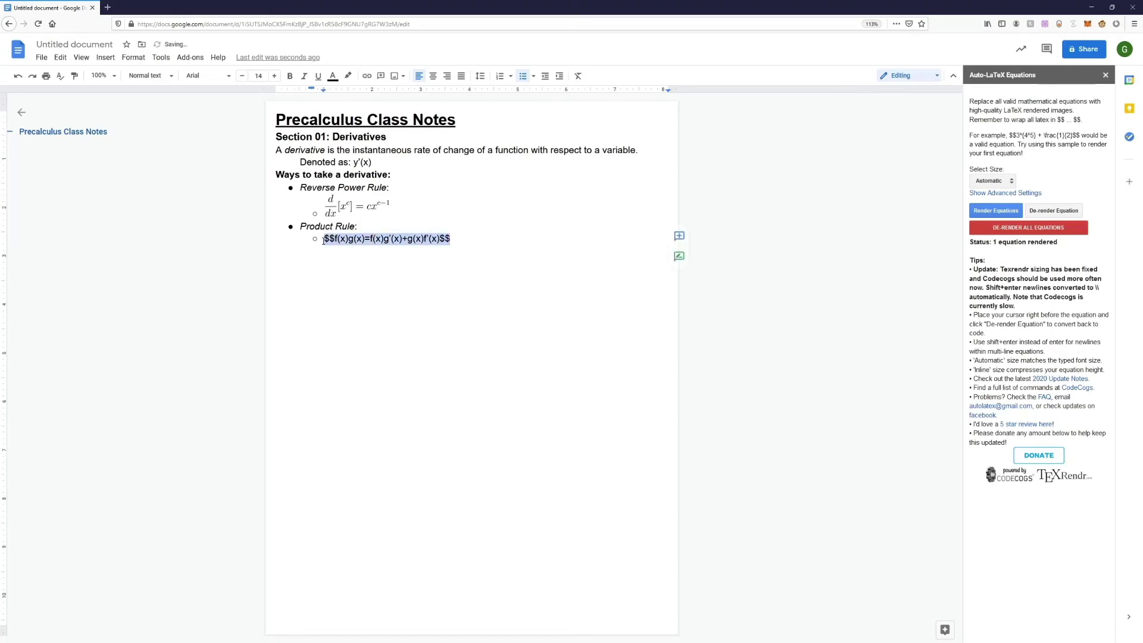
{"action": "left_click", "coordinate": [996, 210]}
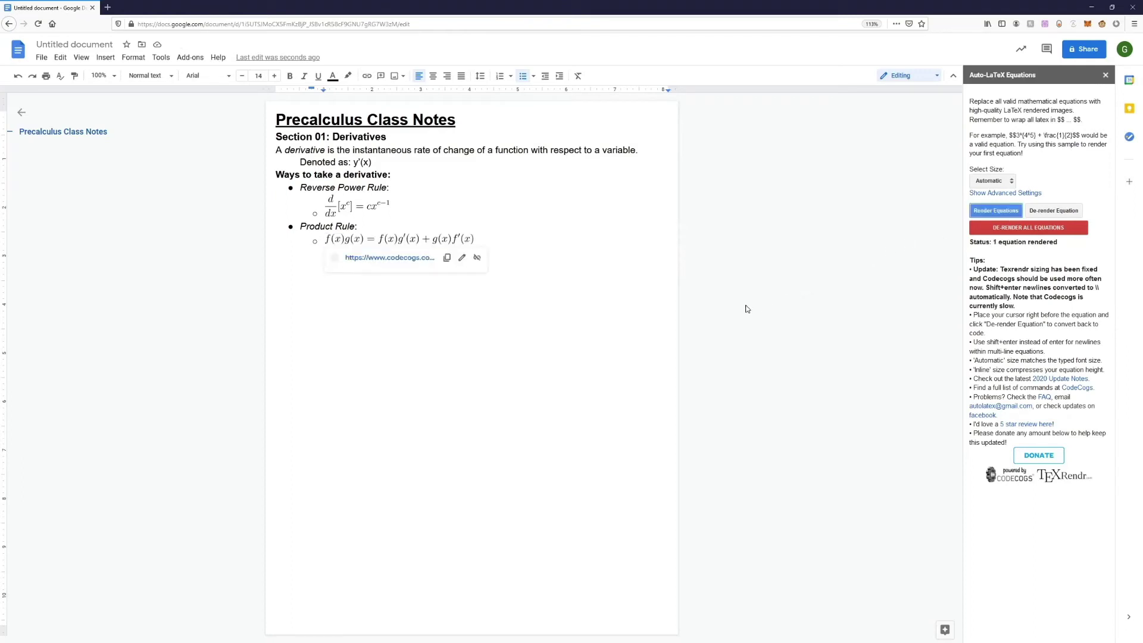
- Delete the word "Reverse" from the Reverse Power Rule bullet in the derivatives section
{"action": "left_click", "coordinate": [597, 286]}
{"action": "left_click", "coordinate": [599, 286]}
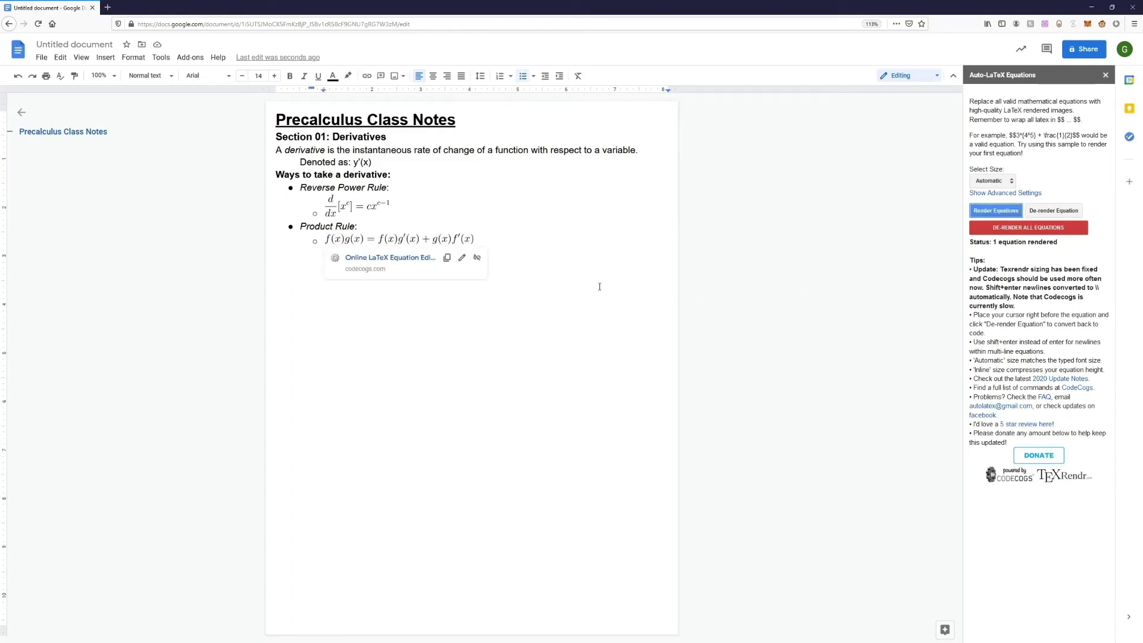
{"action": "left_click_drag", "start_coordinate": [337, 187], "coordinate": [299, 188]}
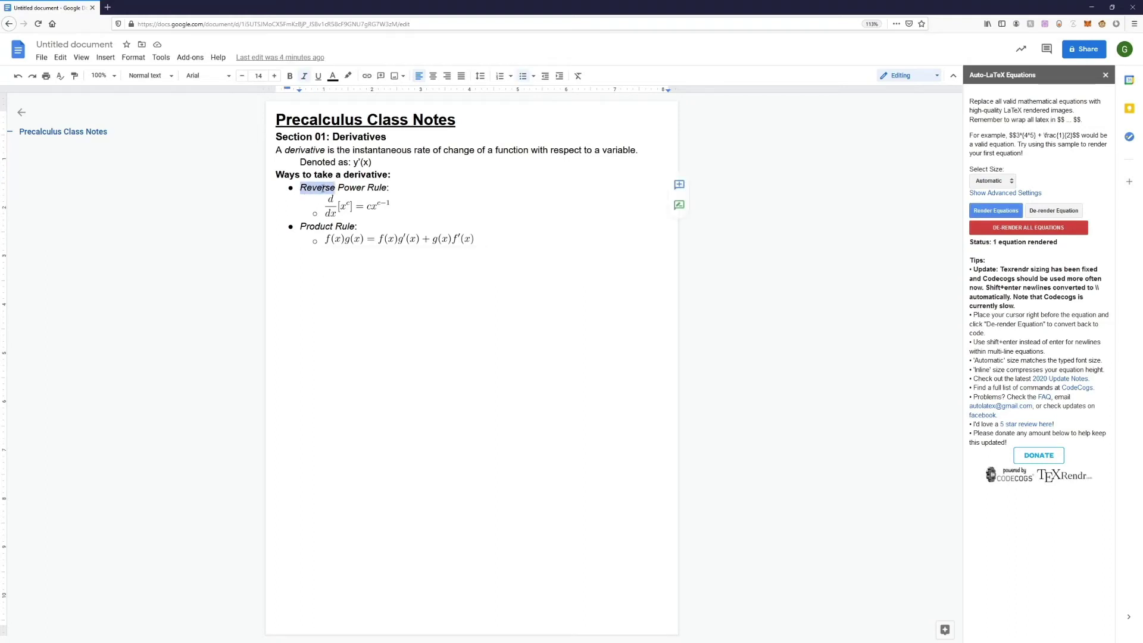
{"action": "key", "text": "BackSpace"}
- Add the bold heading "Section 02: Integrals" below the list of derivative rules
{"action": "left_click", "coordinate": [319, 250]}
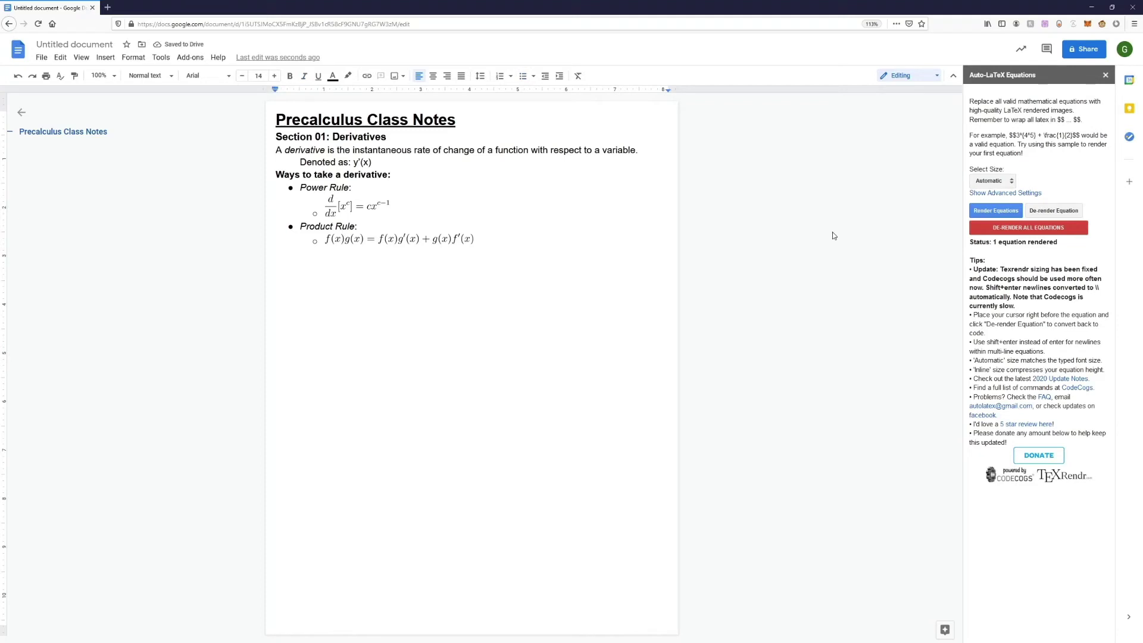
{"action": "key", "text": "ctrl+b"}
{"action": "type", "text": "Section 02: Integrals"}
{"action": "key", "text": "Return"}
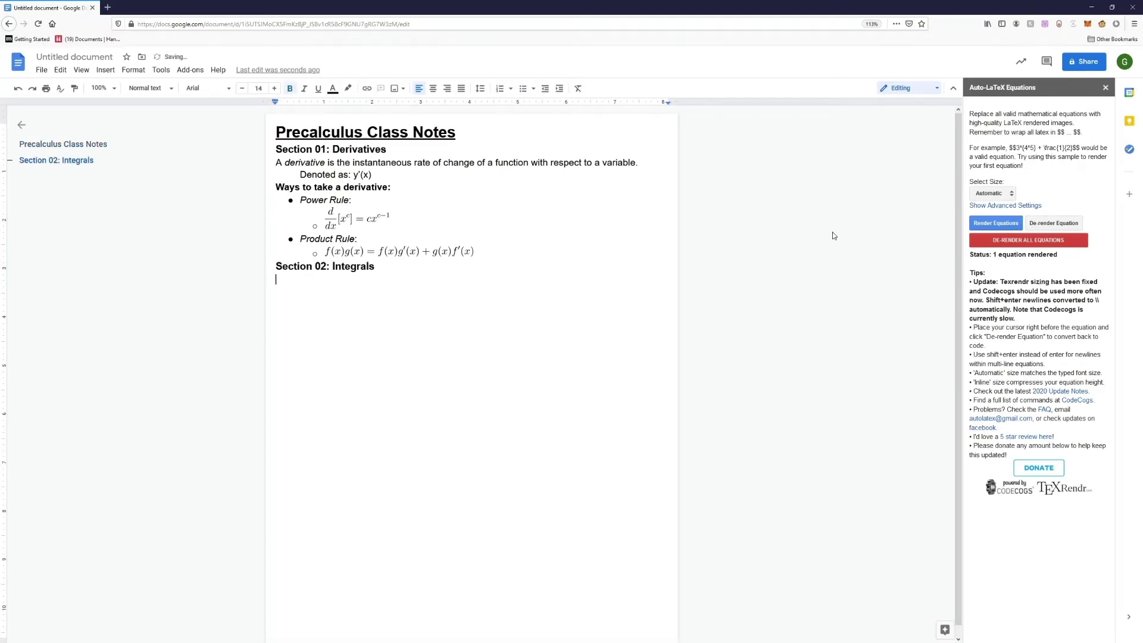
- Write the definition "An integral is the area under a curve." under the Integrals heading, with "integral" in italics
{"action": "type", "text": "An"}
{"action": "key", "text": "ctrl+i"}
{"action": "type", "text": "integral"}
{"action": "key", "text": "ctrl+i"}
{"action": "type", "text": "is the area und"}
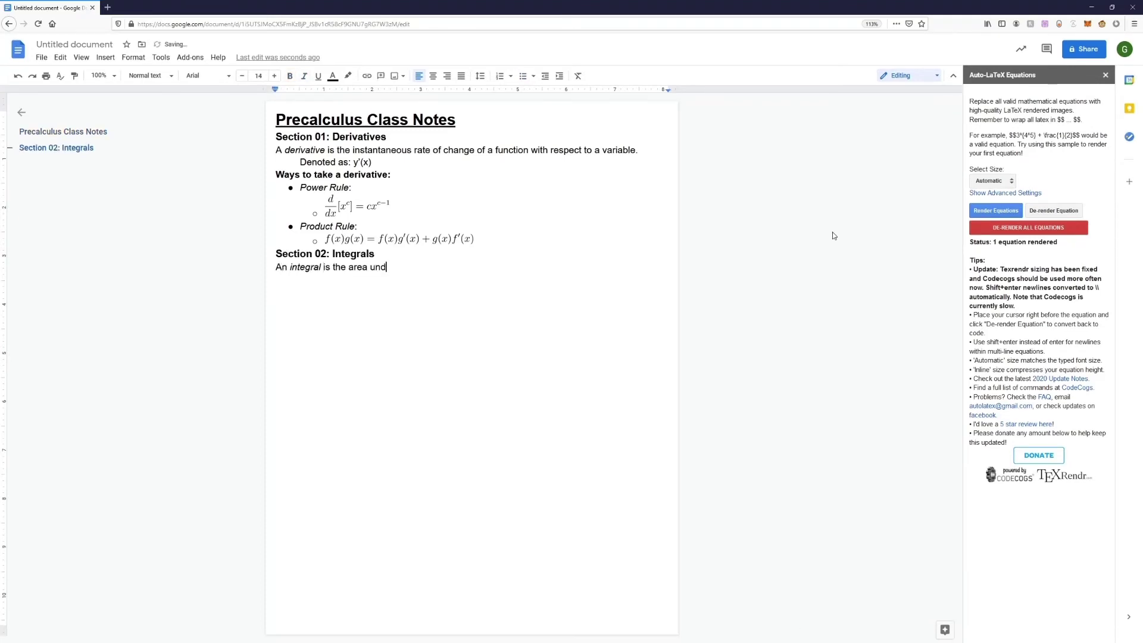
{"action": "type", "text": "er a curve."}
- Add an indented line below the integral definition reading "Denoted as $$\int{y(x)}$$"
{"action": "key", "text": "Return"}
{"action": "key", "text": "Tab"}
{"action": "type", "text": "Denoted as $$\\int{y$$"}
{"action": "key", "text": "Left"}
{"action": "key", "text": "Left"}
{"action": "type", "text": "\\int{y"}
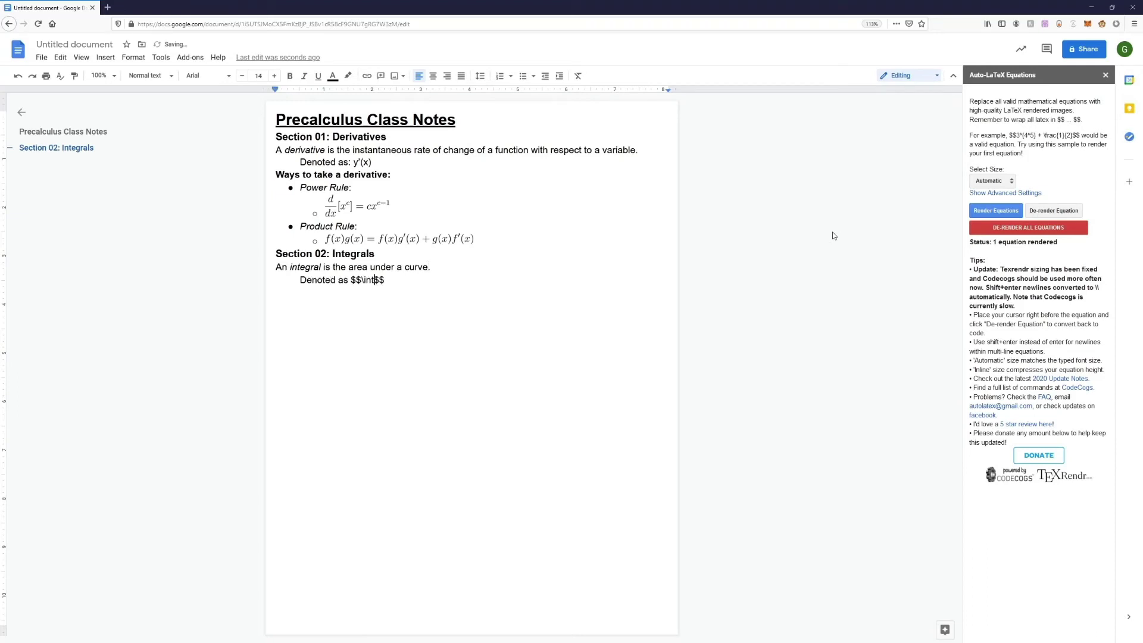
{"action": "type", "text": "(x)}"}
{"action": "key", "text": "End"}
- Add the unindented bold line "Ways to take an integral:" below the integral notation
{"action": "key", "text": "Return"}
{"action": "key", "text": "shift+Tab"}
{"action": "key", "text": "ctrl+b"}
{"action": "type", "text": "Ways to take an integral:"}
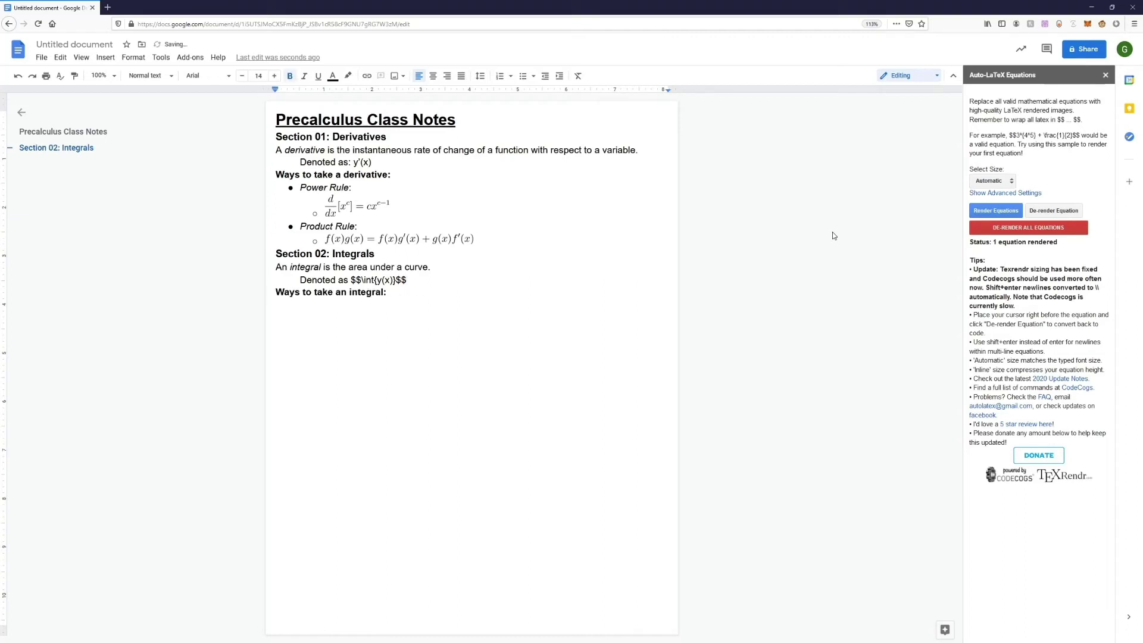
- Start a bulleted list under "Ways to take an integral:" with the italic item "Reverse Power Rule:"
{"action": "key", "text": "ctrl+shift+8"}
{"action": "key", "text": "ctrl+i"}
{"action": "type", "text": "Reverse Power Rule:"}
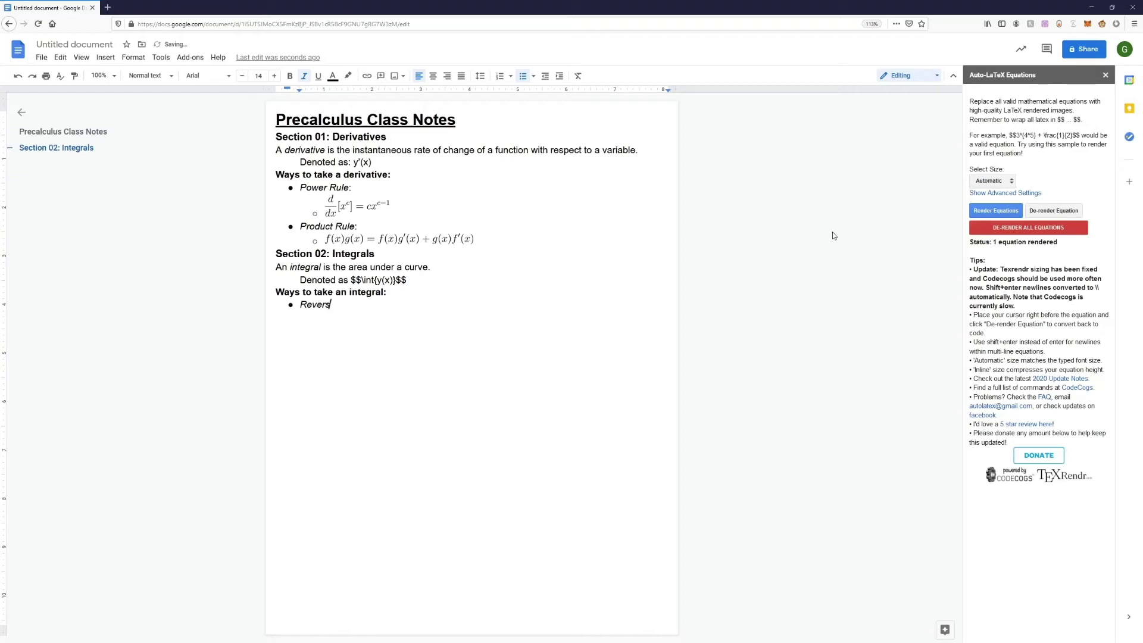
{"action": "key", "text": "ctrl+i"}
- Add a non-italic sub-bullet under Reverse Power Rule containing the LaTeX code $$\int^{\infty}_{-\infty}{}$$
{"action": "key", "text": "Return"}
{"action": "key", "text": "Tab"}
{"action": "type", "text": "$$$$"}
{"action": "key", "text": "Left"}
{"action": "key", "text": "Left"}
{"action": "type", "text": "\\int"}
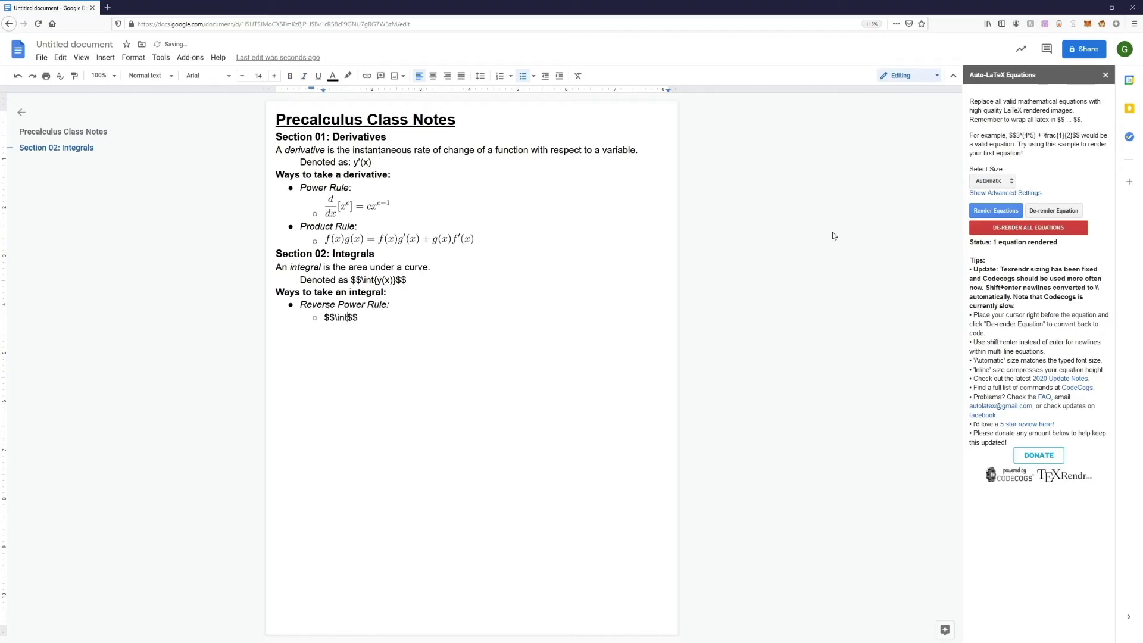
{"action": "type", "text": "^{}"}
{"action": "key", "text": "Left"}
{"action": "type", "text": "\\infty_{}-\\infty{}"}
{"action": "key", "text": "Left"}
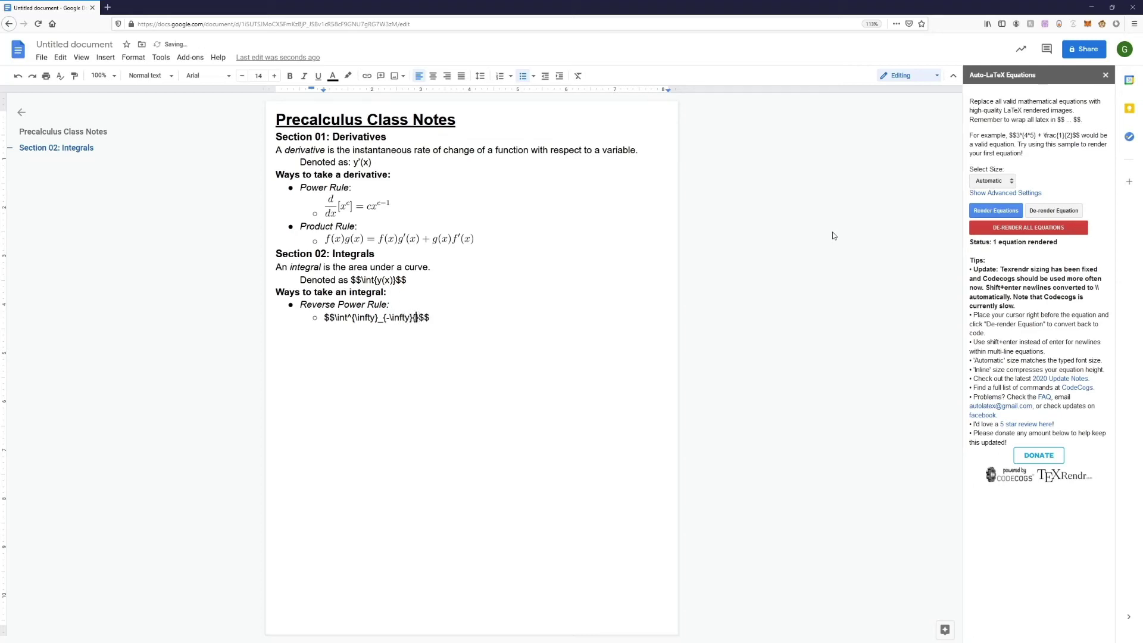
- Complete the Reverse Power Rule code inside the integral's braces with x^ndx=\frac{x^{n+1}}{n+1} plus the constant +C
{"action": "type", "text": "x^ndx=\\frac{}{}"}
{"action": "key", "text": "Left"}
{"action": "key", "text": "Left"}
{"action": "key", "text": "Left"}
{"action": "type", "text": "x^{n+1}"}
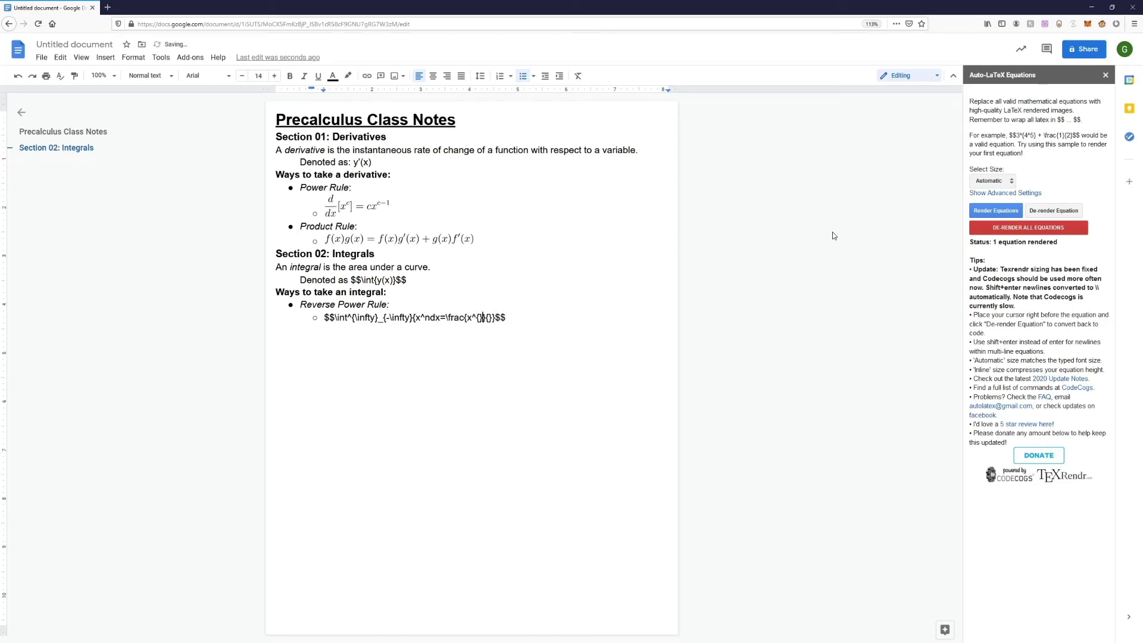
{"action": "key", "text": "Right"}
{"action": "key", "text": "Right"}
{"action": "type", "text": "n+1"}
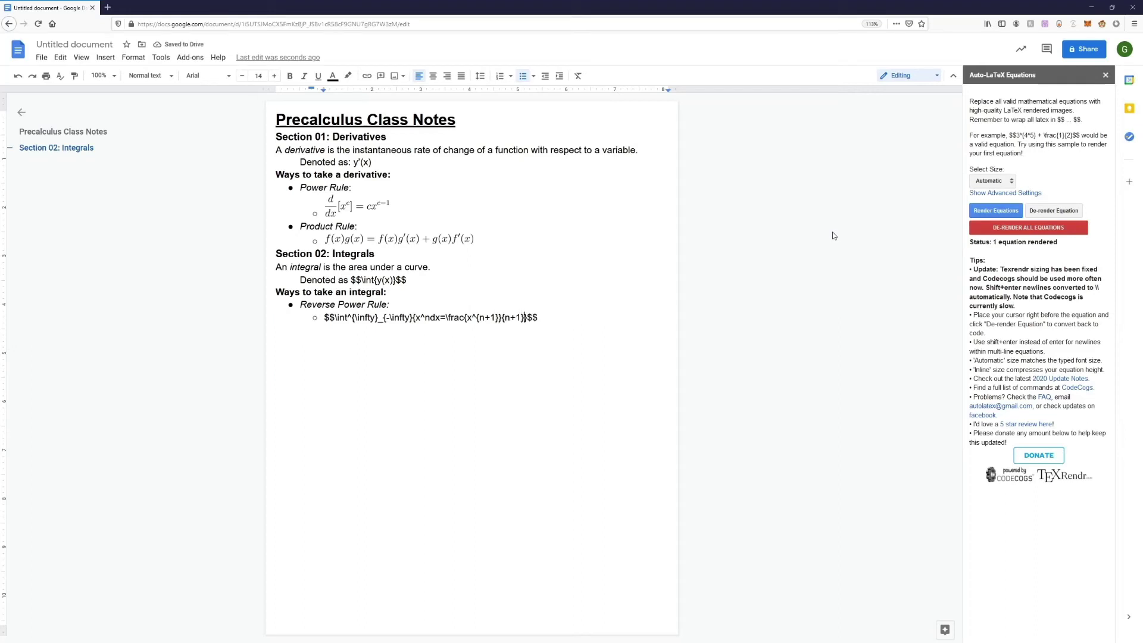
{"action": "key", "text": "Right"}
{"action": "type", "text": "+C"}
- Render the integral notation and the Reverse Power Rule code in Section 02 as equations
{"action": "key", "text": "End"}
{"action": "key", "text": "shift+Home"}
{"action": "left_click", "coordinate": [995, 210]}
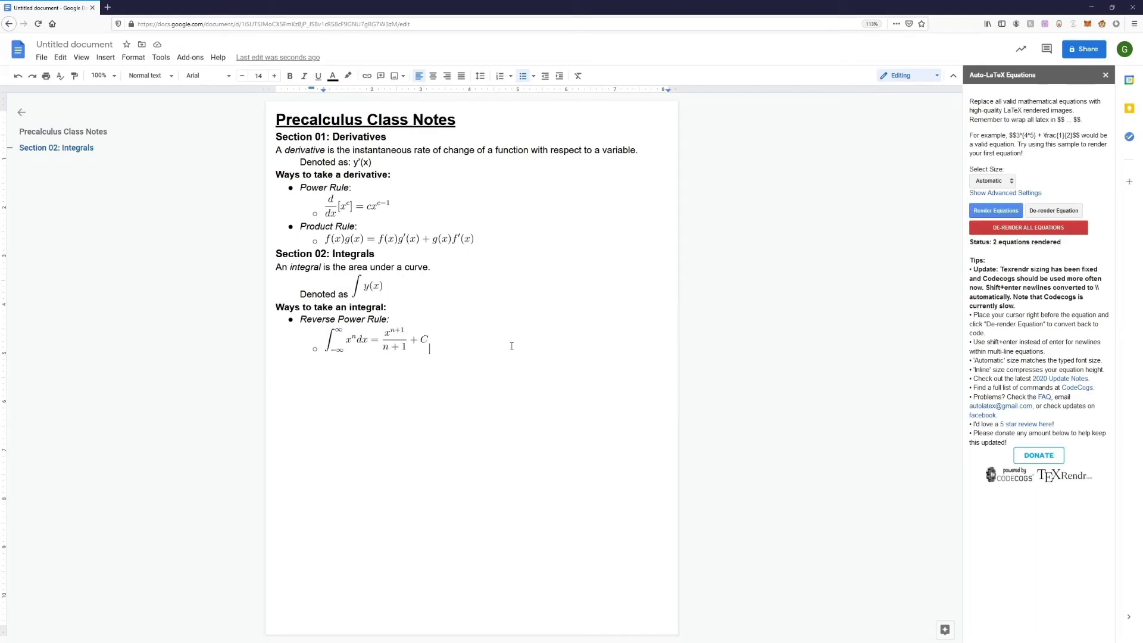
- Add the main-level bullet "Exponent Rule:" in italics after the Reverse Power Rule equation
{"action": "key", "text": "Return"}
{"action": "key", "text": "shift+Tab"}
{"action": "type", "text": "Exponent Rule:"}
- Add a non-italic sub-bullet under Exponent Rule with the LaTeX code $$\int{e^xdx}=e^x+C$$
{"action": "key", "text": "Return"}
{"action": "key", "text": "Tab"}
{"action": "key", "text": "ctrl+i"}
{"action": "type", "text": "$$$$\\int{e^xdx}="}
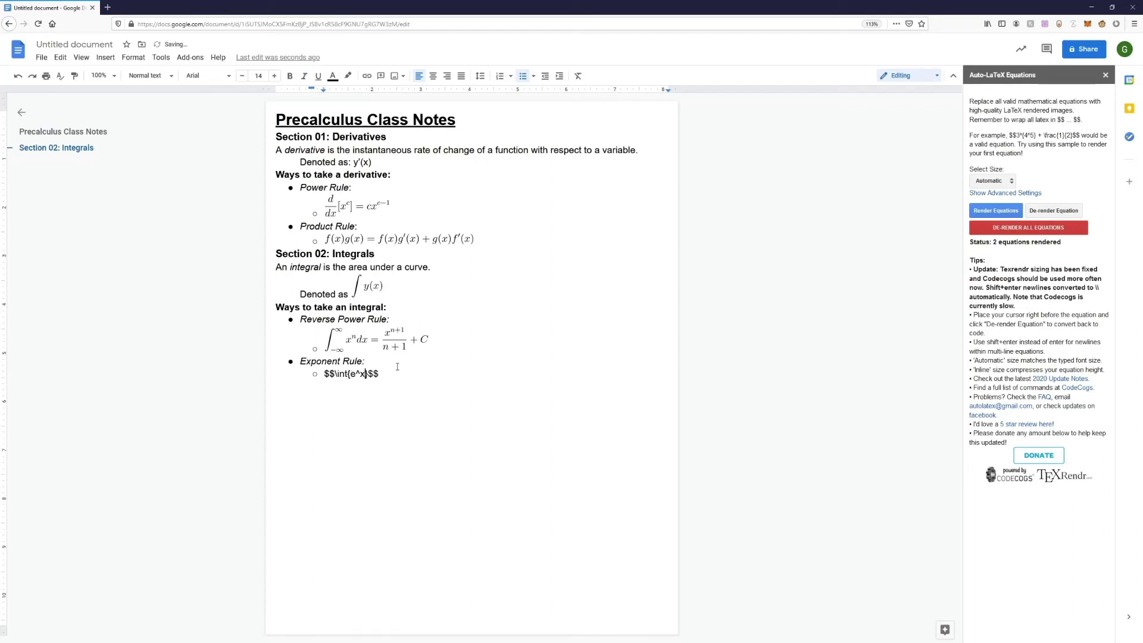
{"action": "type", "text": "e^x+C"}
{"action": "key", "text": "Return"}
{"action": "key", "text": "Return"}
- Insert two blank, unbulleted lines between the Product Rule equation and the Section 02 heading
{"action": "left_click", "coordinate": [526, 245]}
{"action": "key", "text": "Return"}
{"action": "key", "text": "Return"}
{"action": "key", "text": "Return"}
{"action": "key", "text": "Return"}
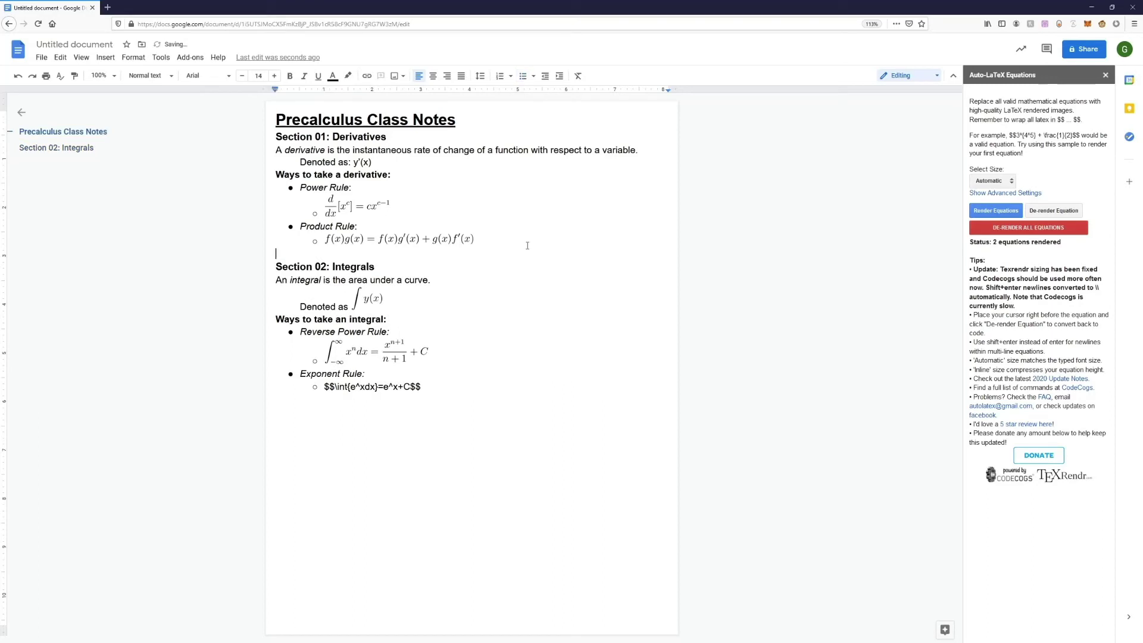
- Render the Exponent Rule LaTeX code as an equation
{"action": "triple_click", "coordinate": [437, 403]}
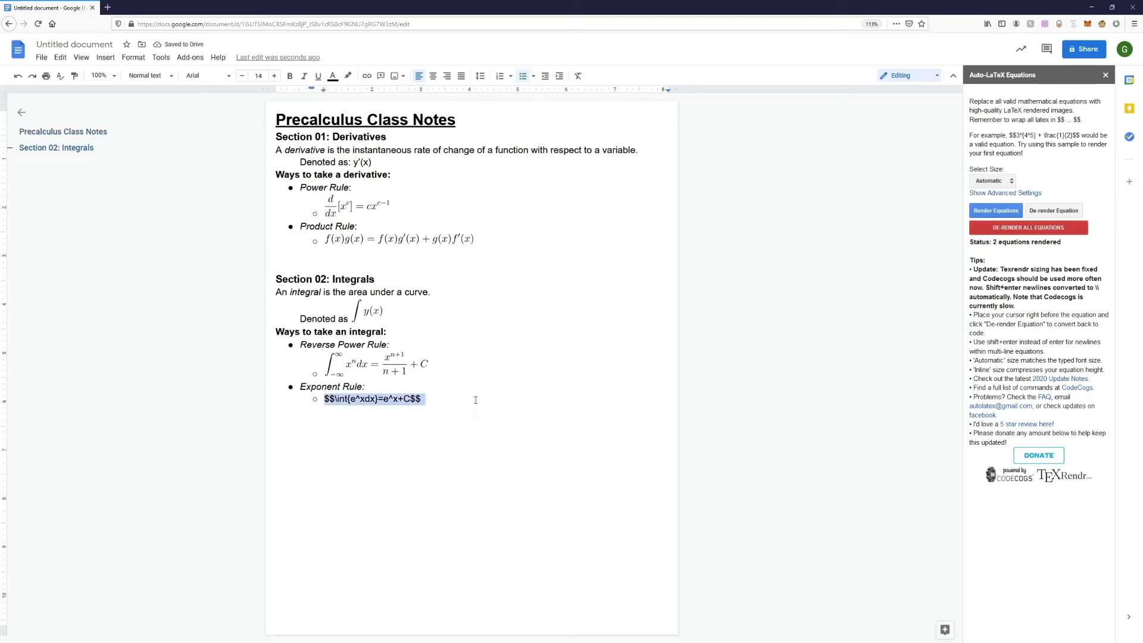
{"action": "left_click", "coordinate": [995, 211]}
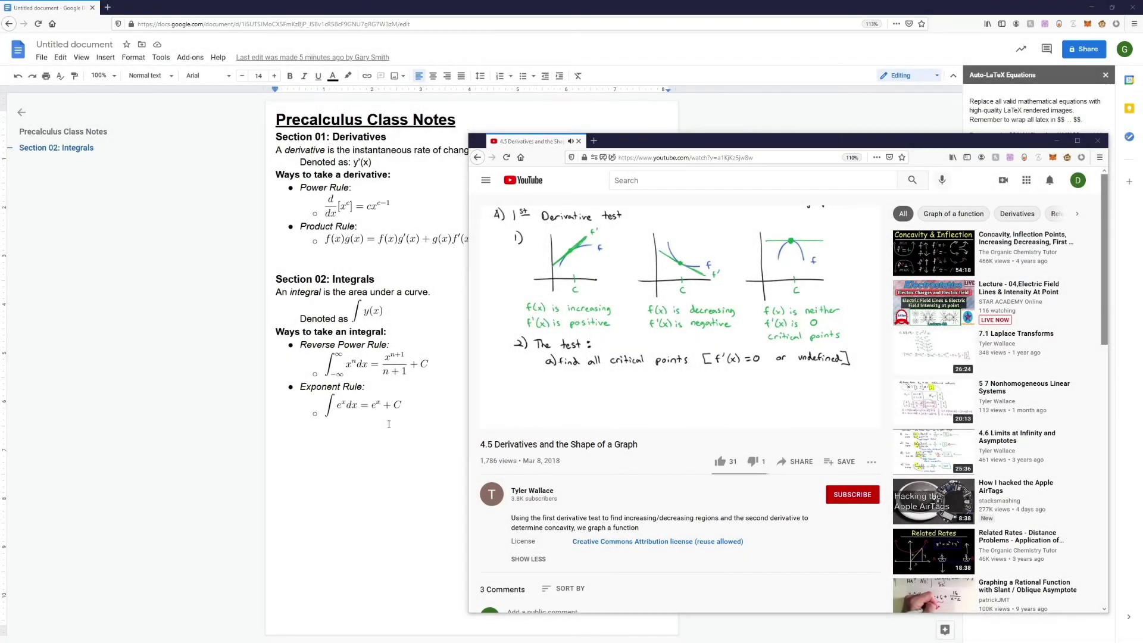
- Capture a screenshot region of the three derivative graphs in the YouTube video "4.5 Derivatives and the Shape of a Graph"
{"action": "mouse_move", "coordinate": [669, 262]}
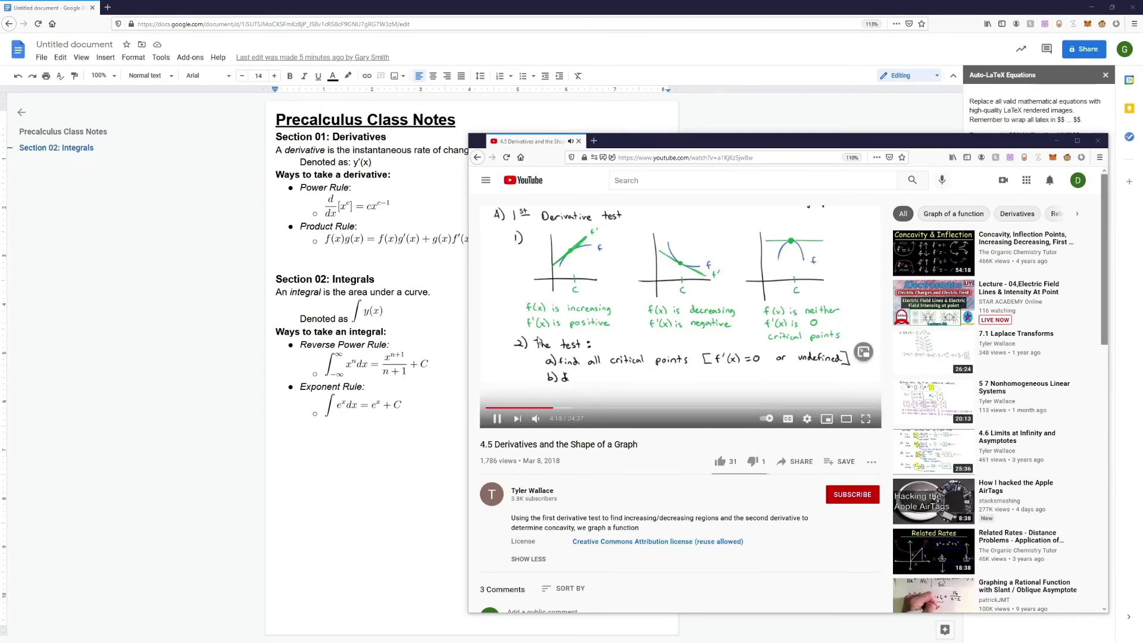
{"action": "key", "text": "ctrl+Print"}
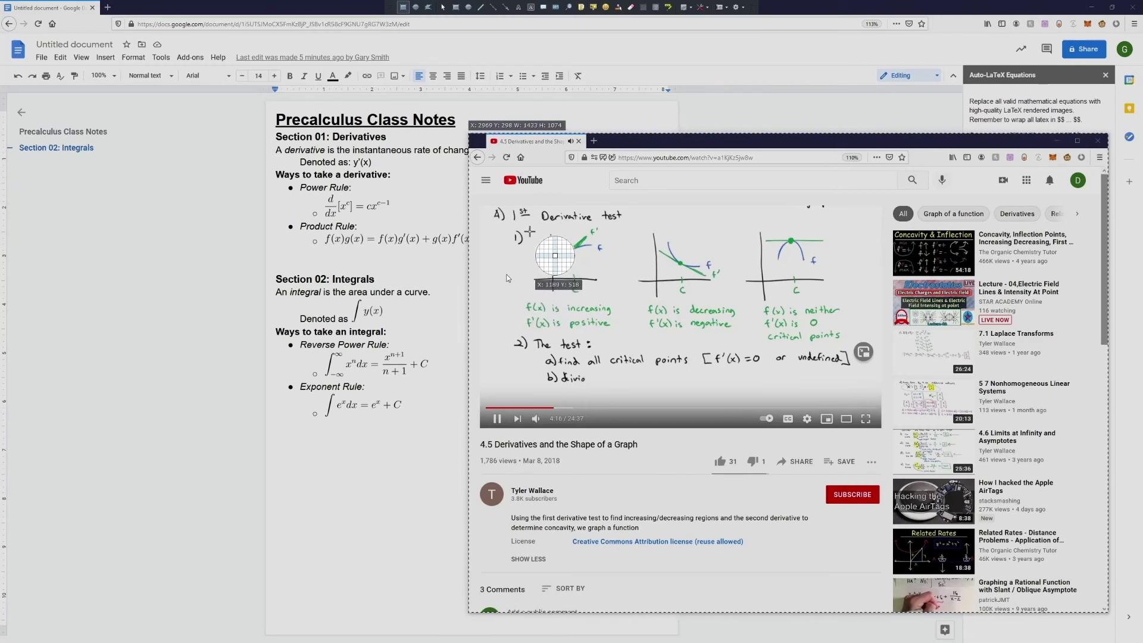
{"action": "left_click_drag", "start_coordinate": [529, 230], "coordinate": [834, 305]}
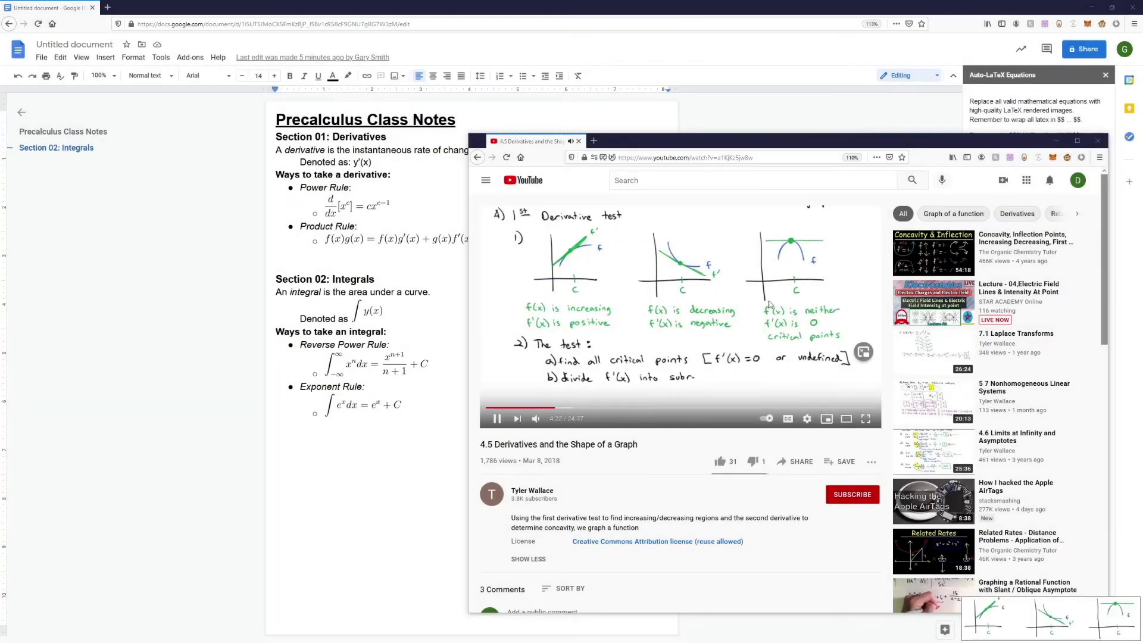
- Return to the class notes and paste the captured graphs on a new line below "Section 01: Derivatives"
{"action": "left_click", "coordinate": [405, 141]}
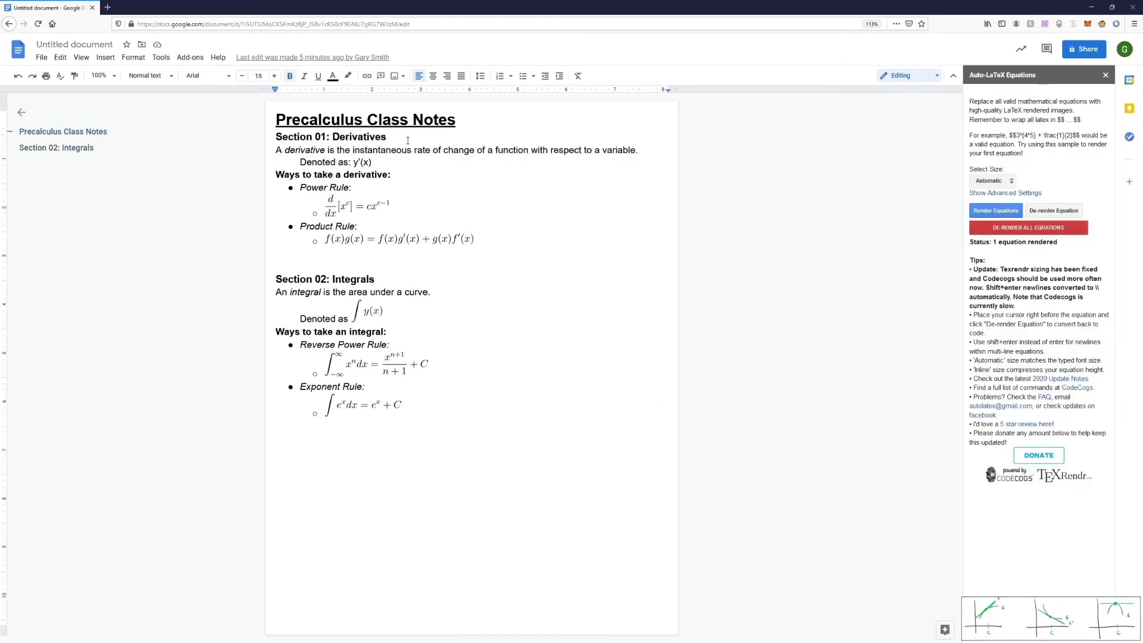
{"action": "key", "text": "Return"}
{"action": "key", "text": "ctrl+v"}
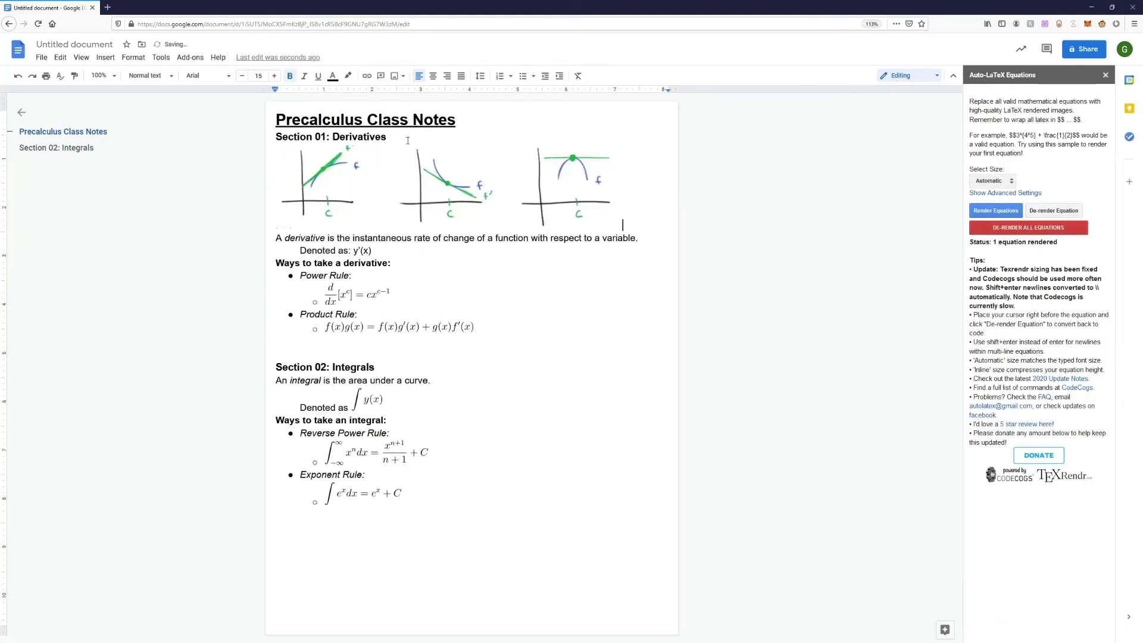
- Shrink the pasted derivative graphs image proportionally to about 5 inches wide
{"action": "left_click", "coordinate": [488, 196]}
{"action": "left_click_drag", "start_coordinate": [623, 230], "coordinate": [519, 201]}
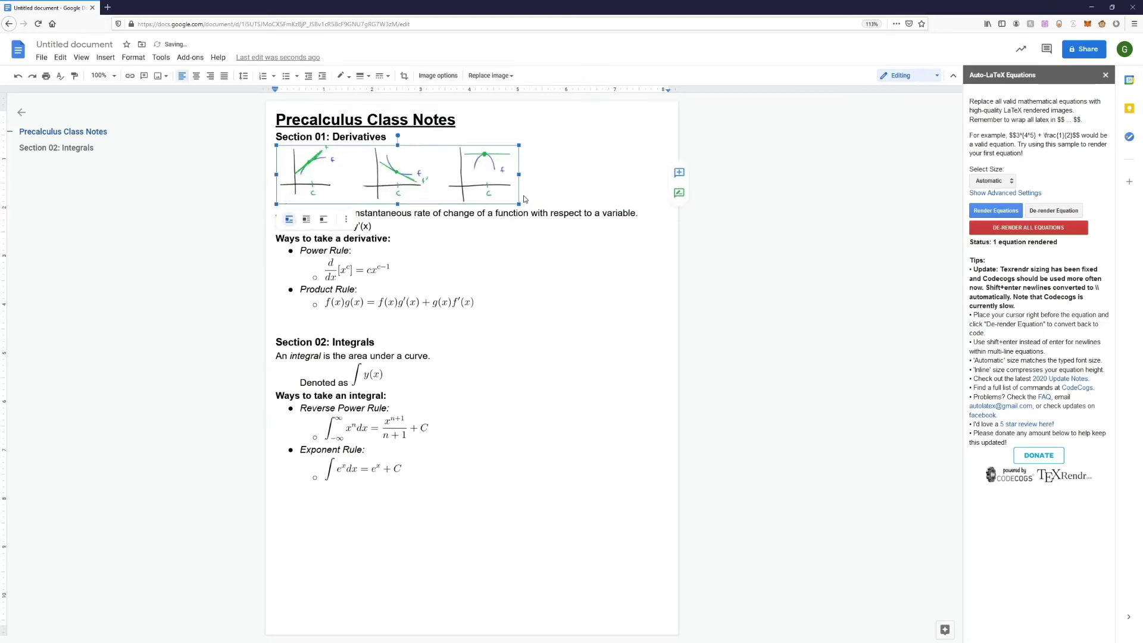
{"action": "left_click", "coordinate": [540, 199]}
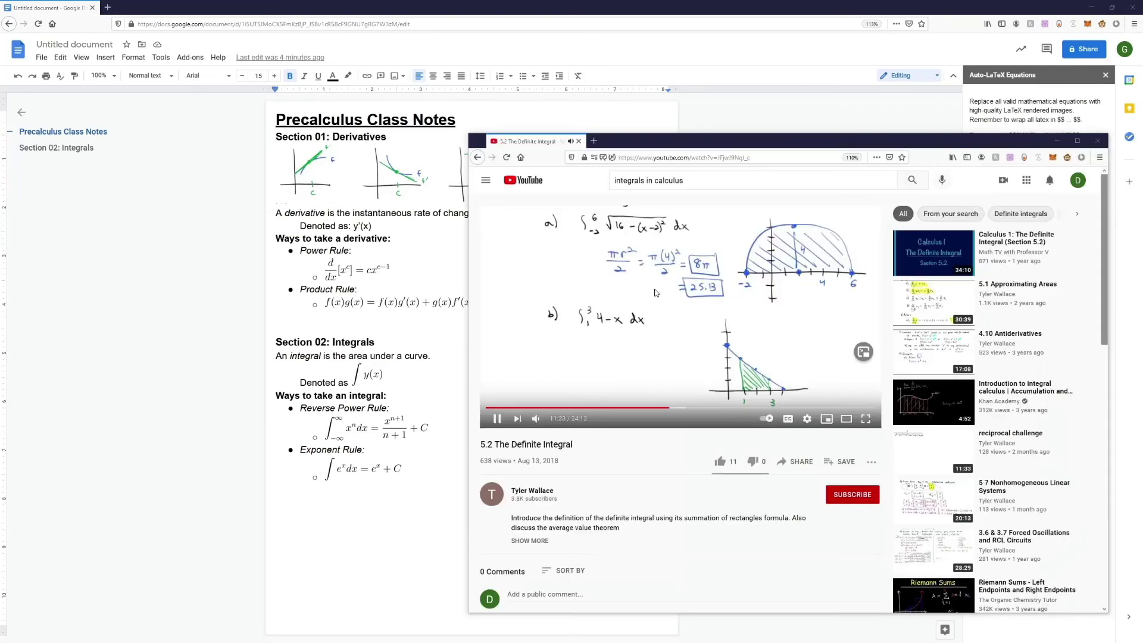
- Capture a screenshot region of the shaded semicircle graph in the YouTube video "5.2 The Definite Integral"
{"action": "key", "text": "ctrl+Print"}
{"action": "left_click_drag", "start_coordinate": [726, 214], "coordinate": [871, 304]}
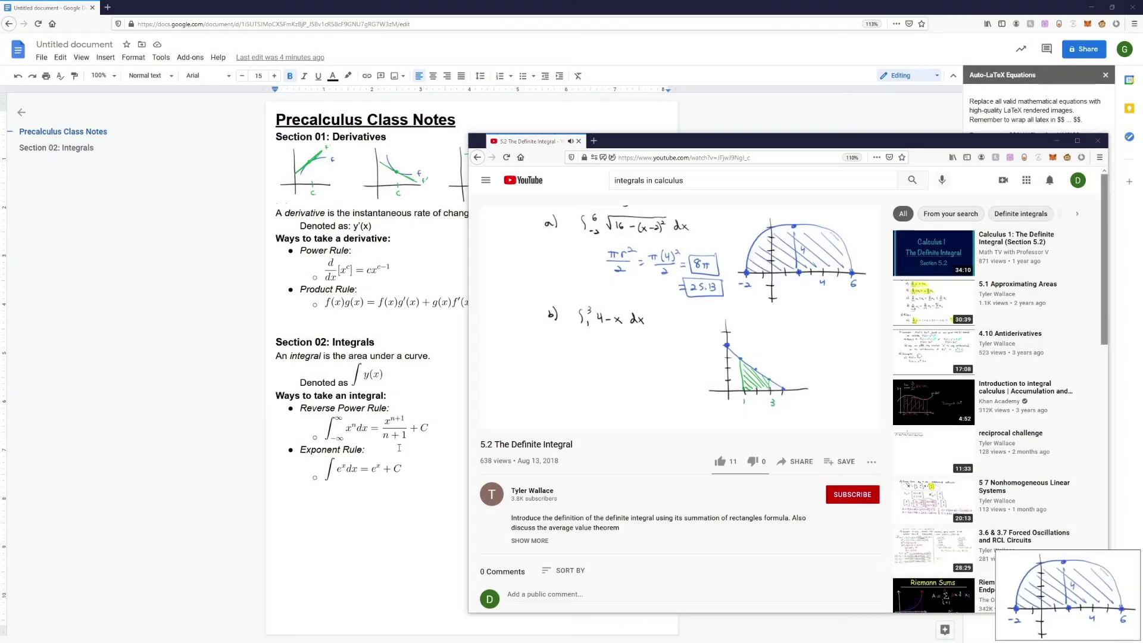
- Return to the class notes, paste the captured semicircle graph below "Section 02: Integrals" and select the image
{"action": "left_click", "coordinate": [389, 344]}
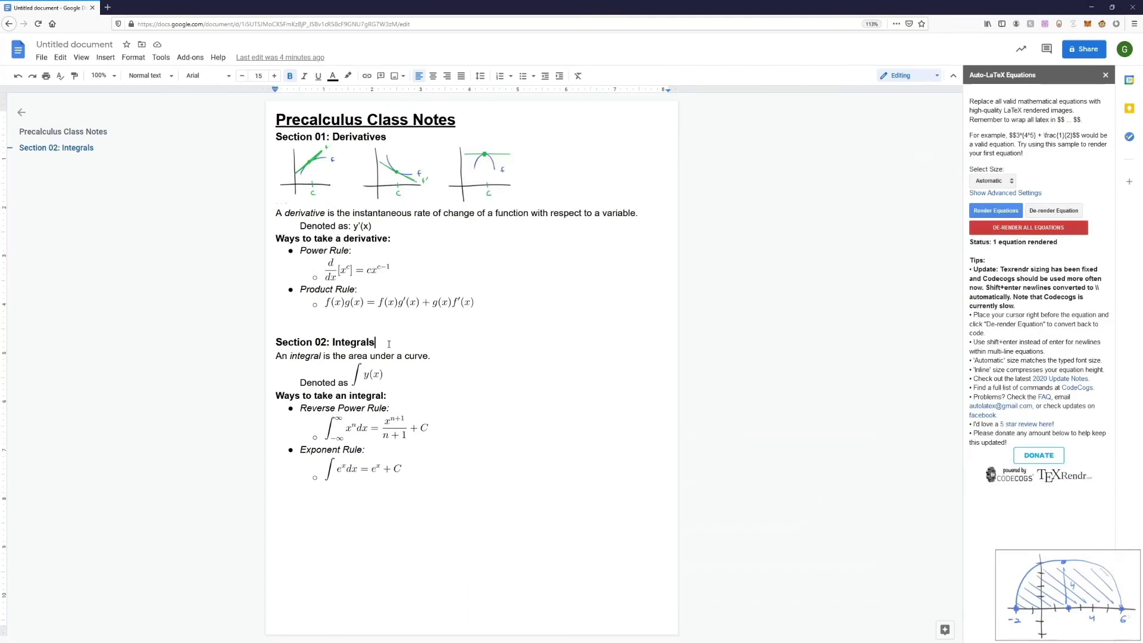
{"action": "key", "text": "ctrl+v"}
{"action": "left_click", "coordinate": [417, 410]}
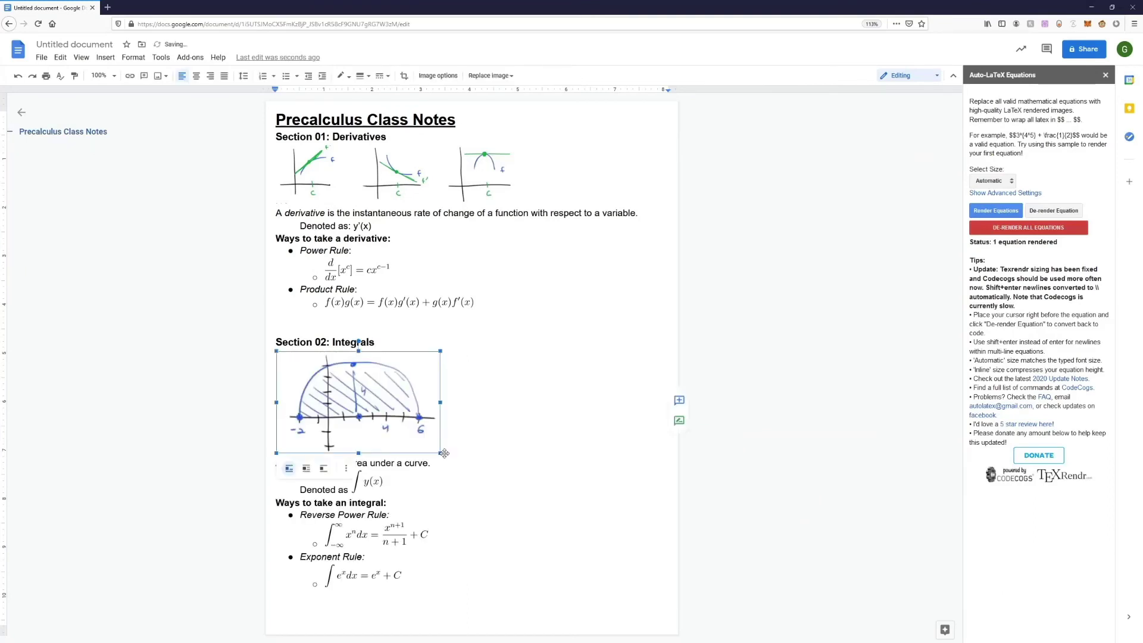